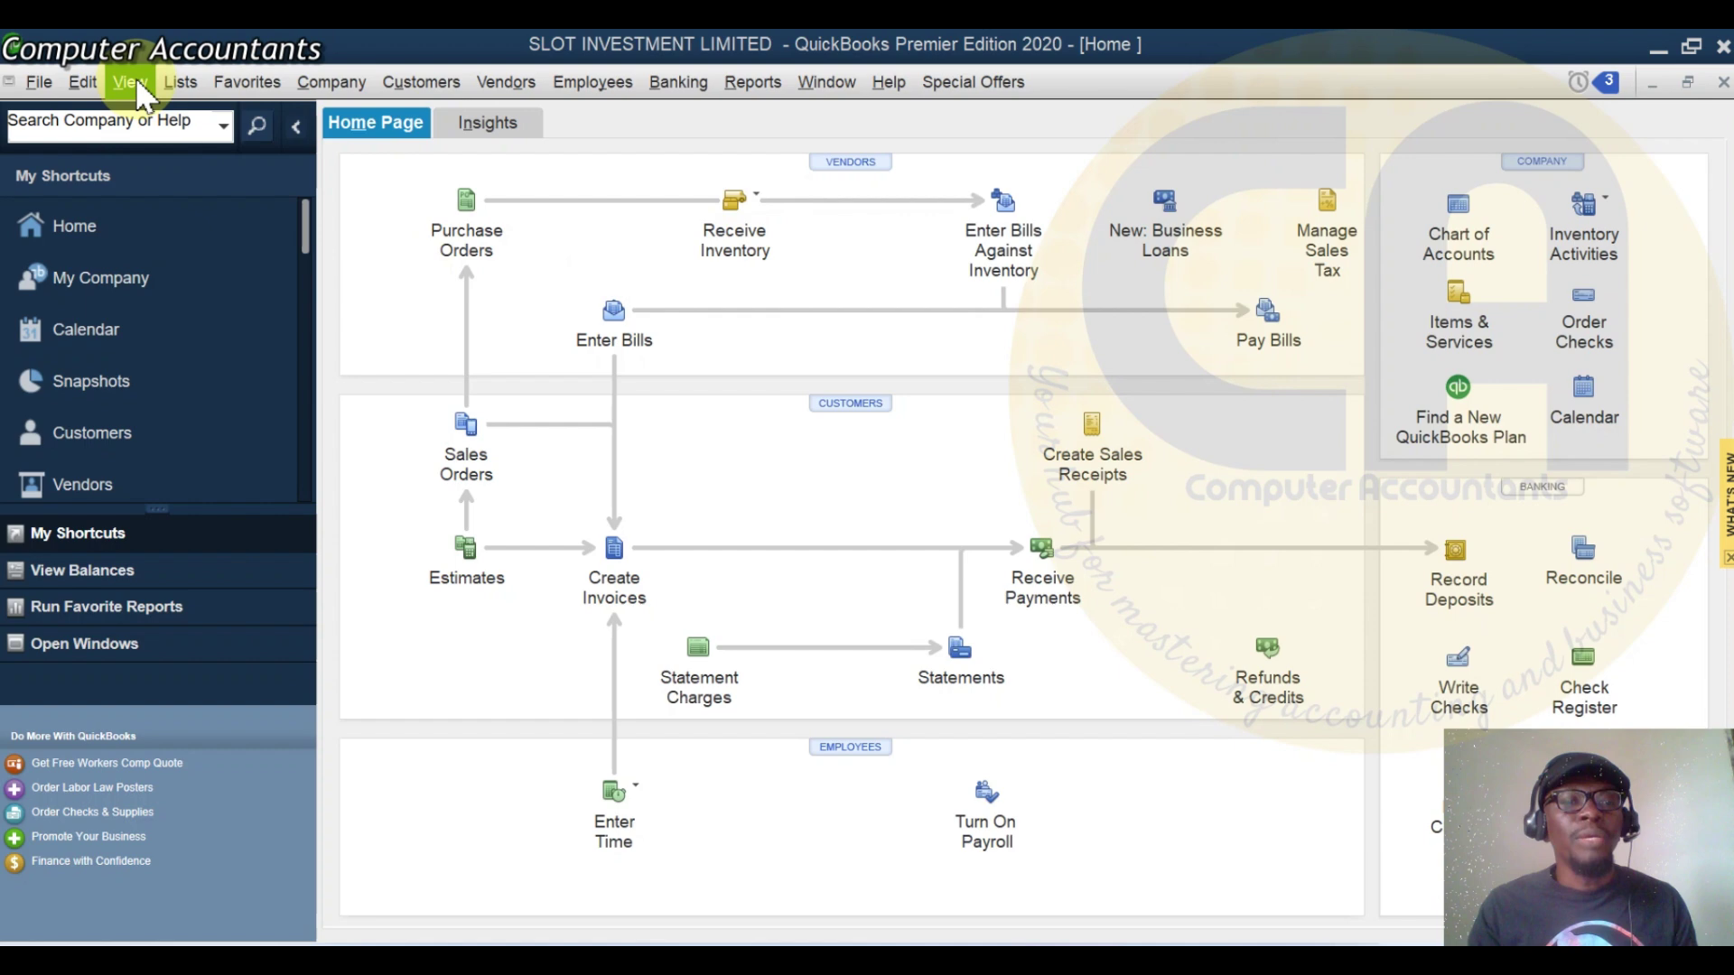
# From the Chart of Accounts, start a new account of type Equity
pyautogui.click(184, 83)
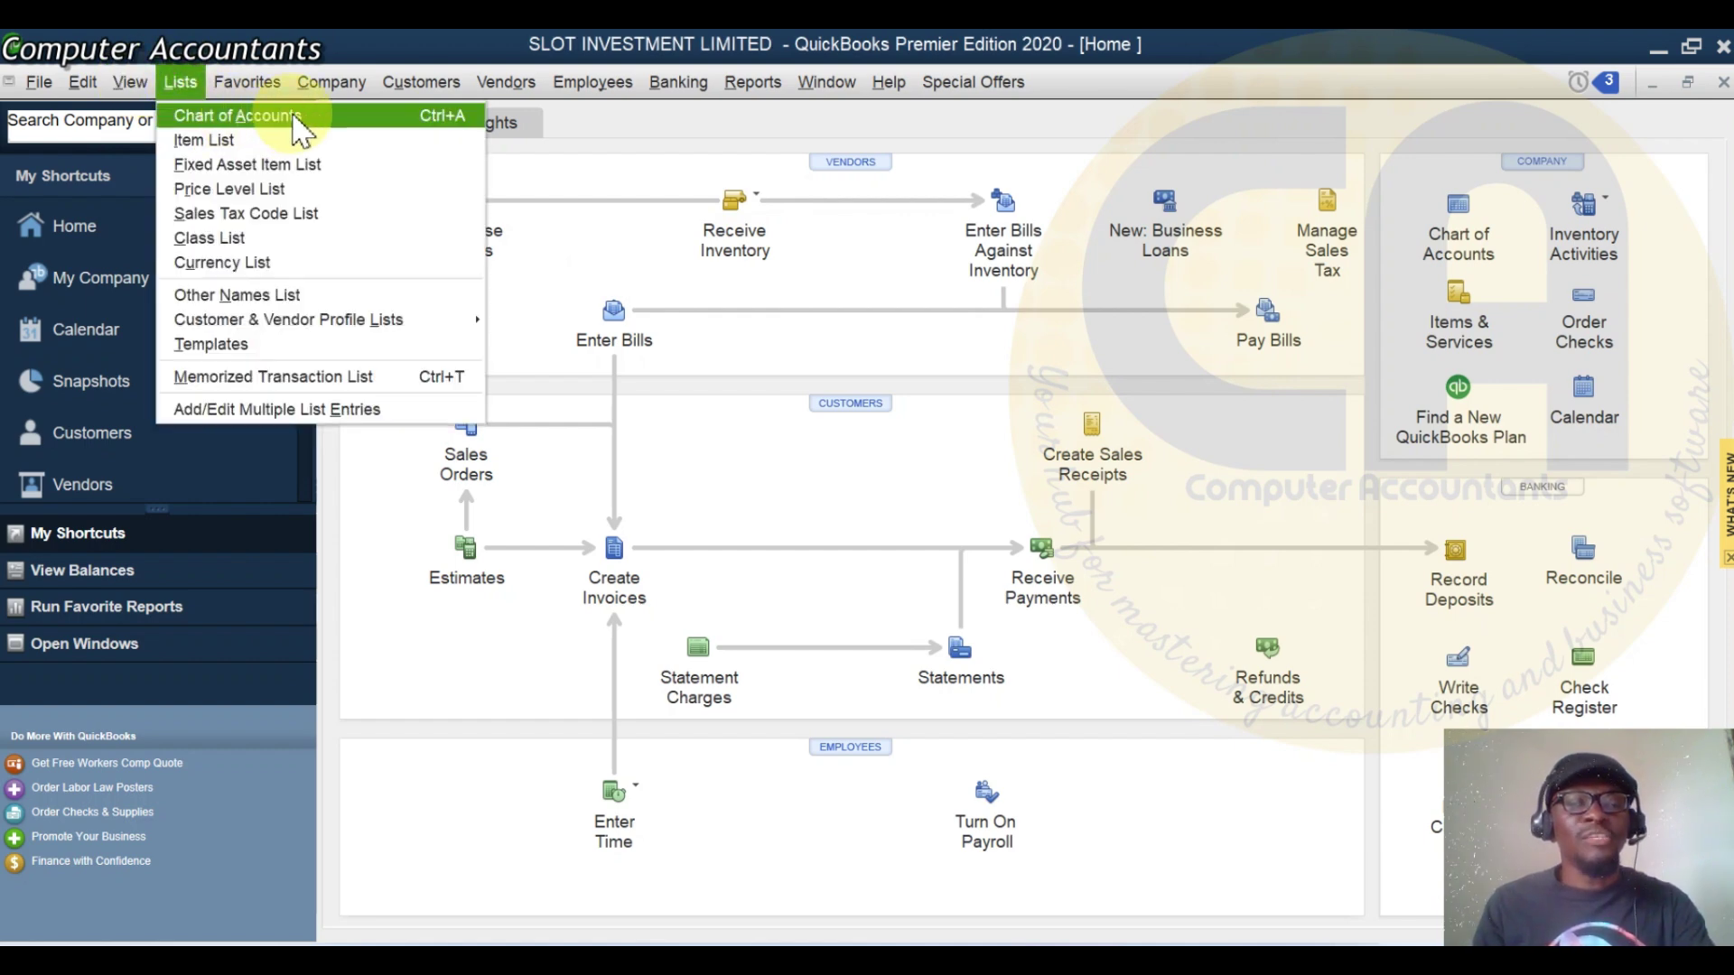
pyautogui.click(295, 118)
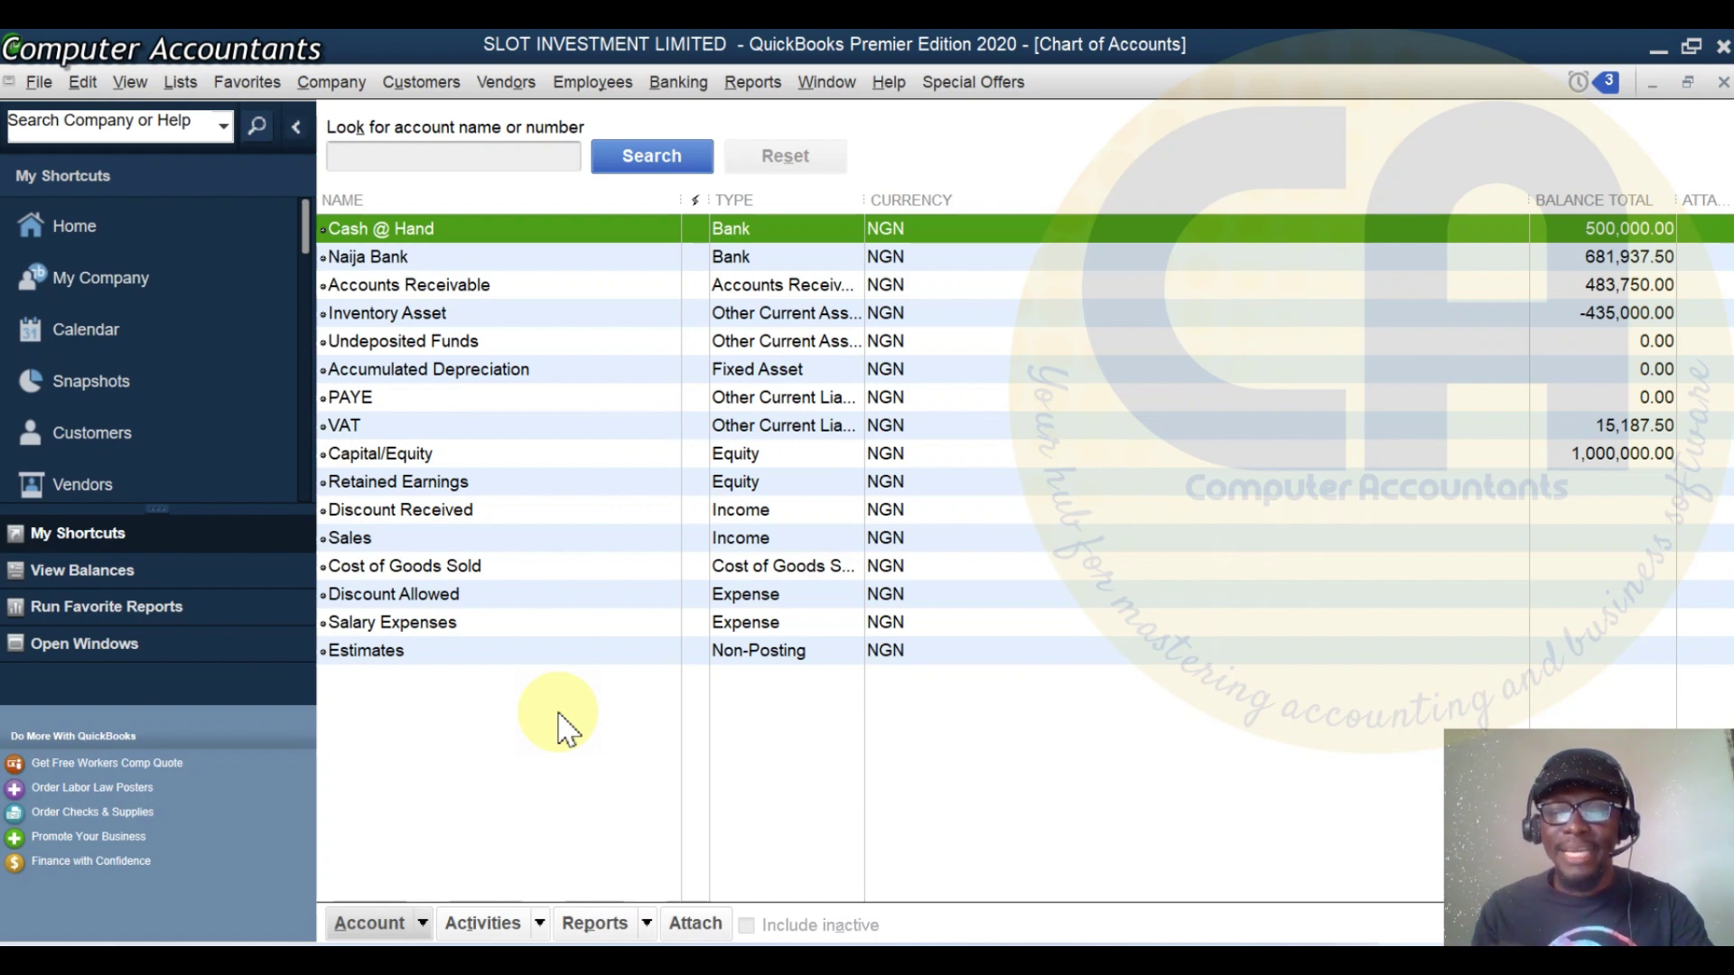
pyautogui.rightClick(559, 718)
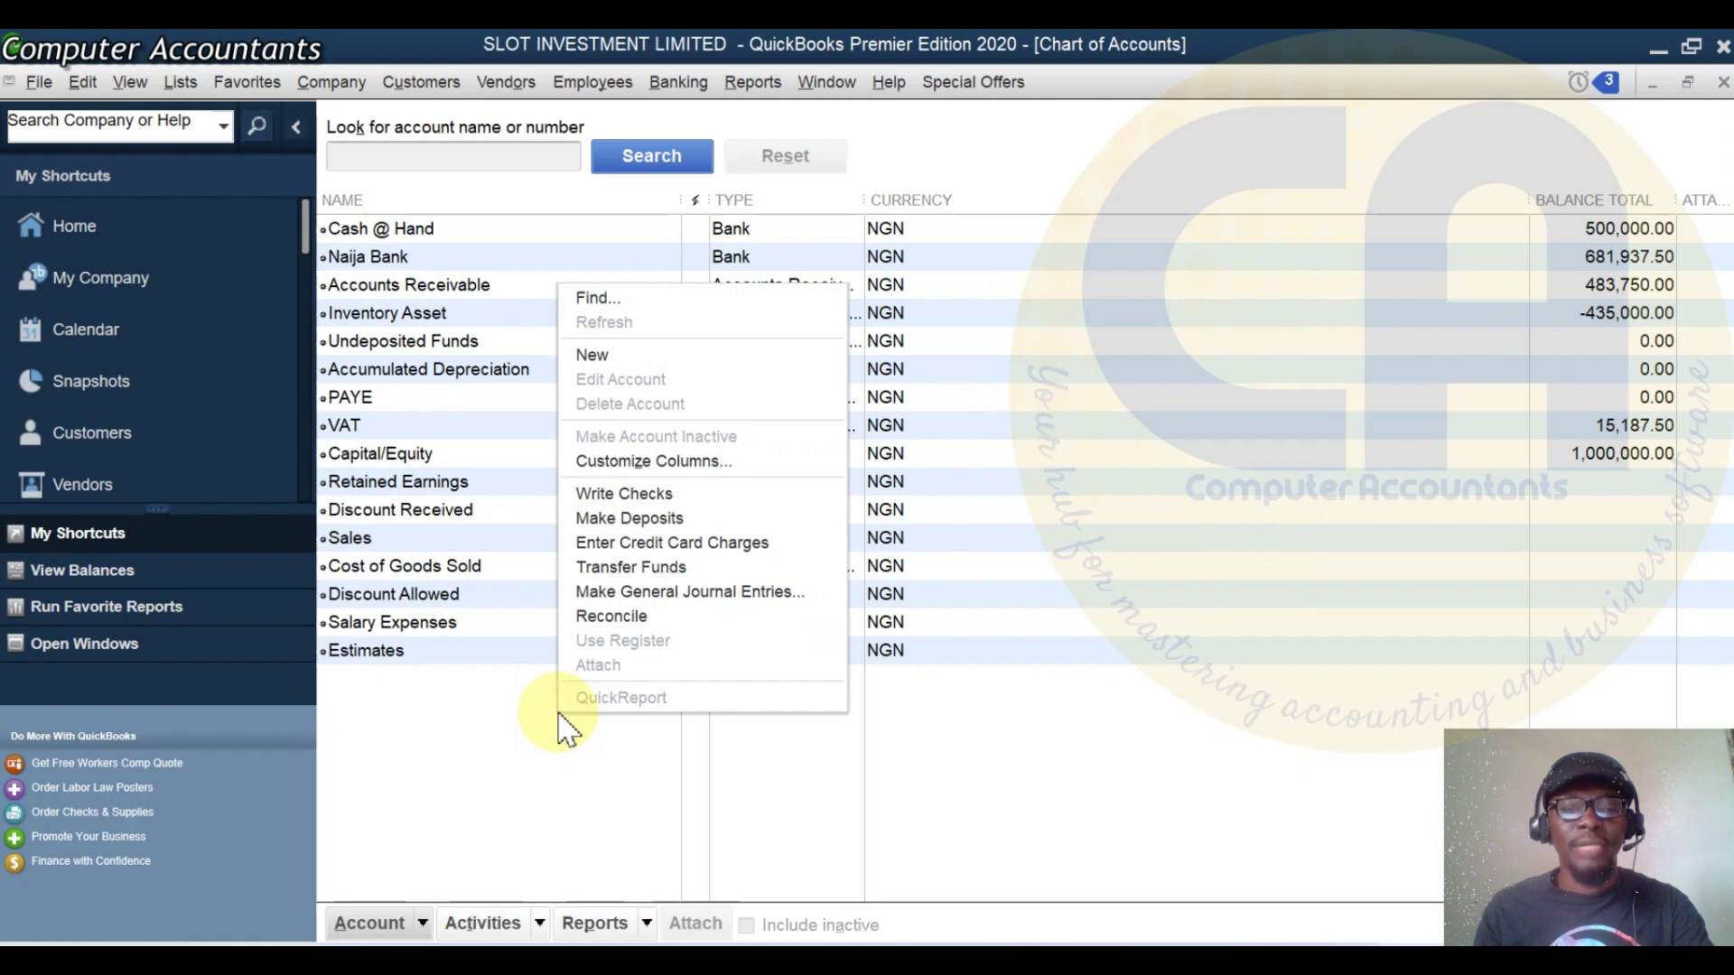
pyautogui.click(723, 354)
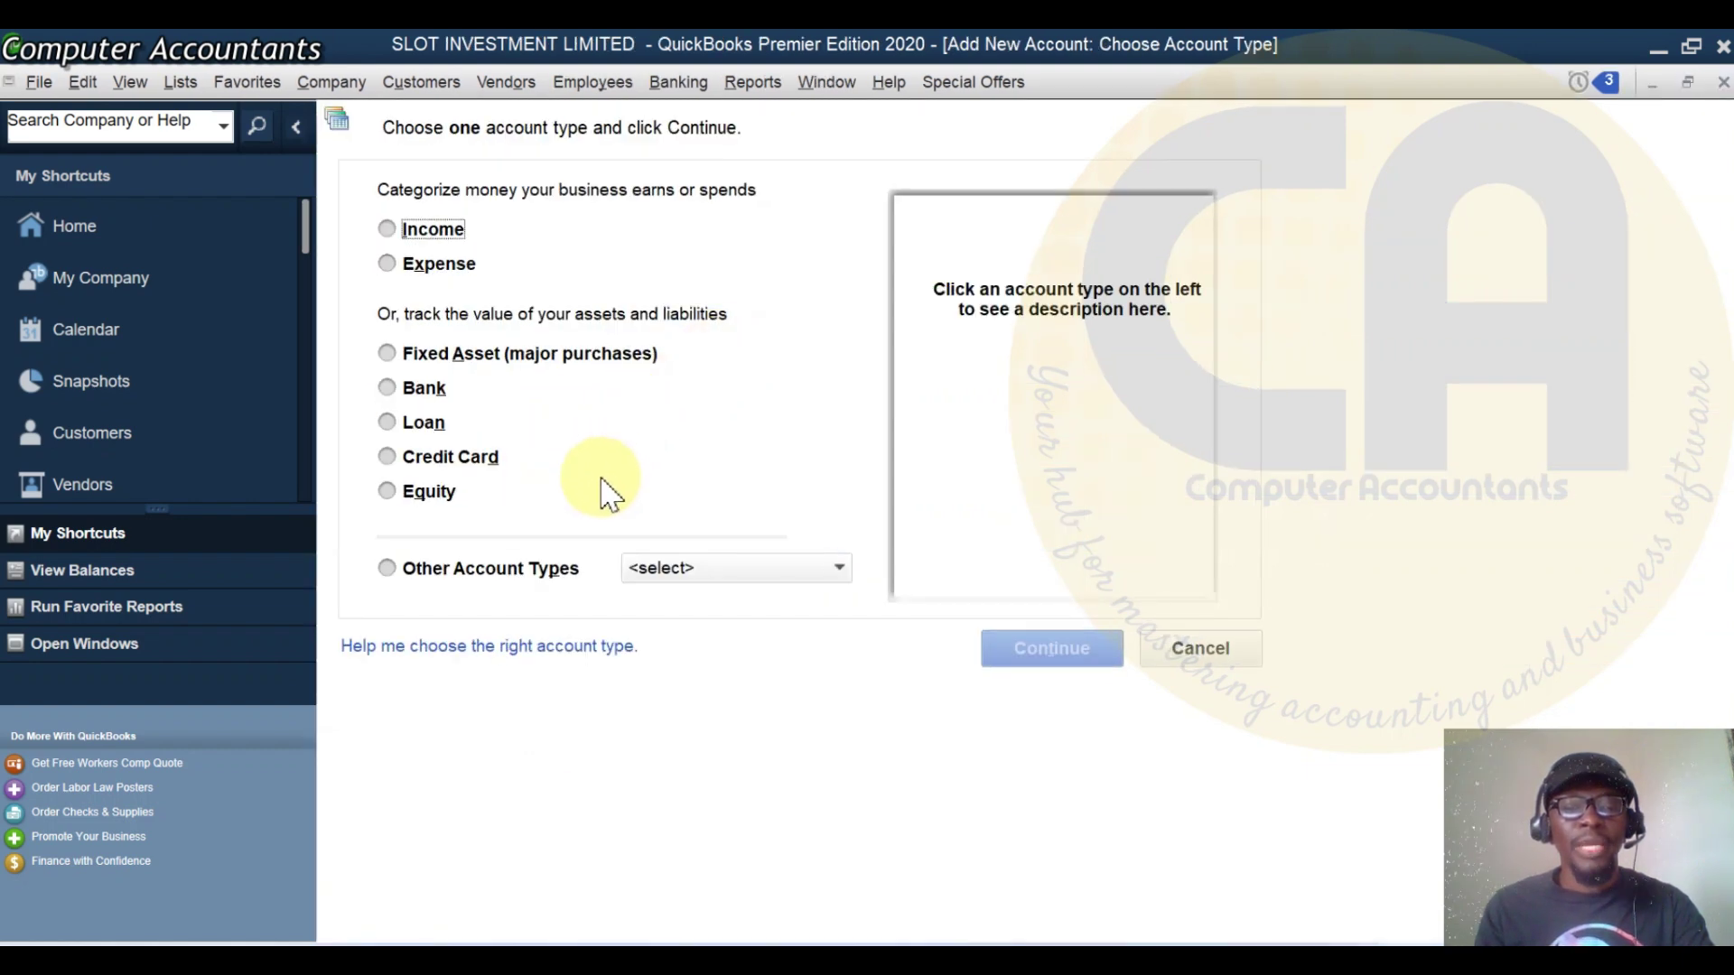
pyautogui.click(429, 497)
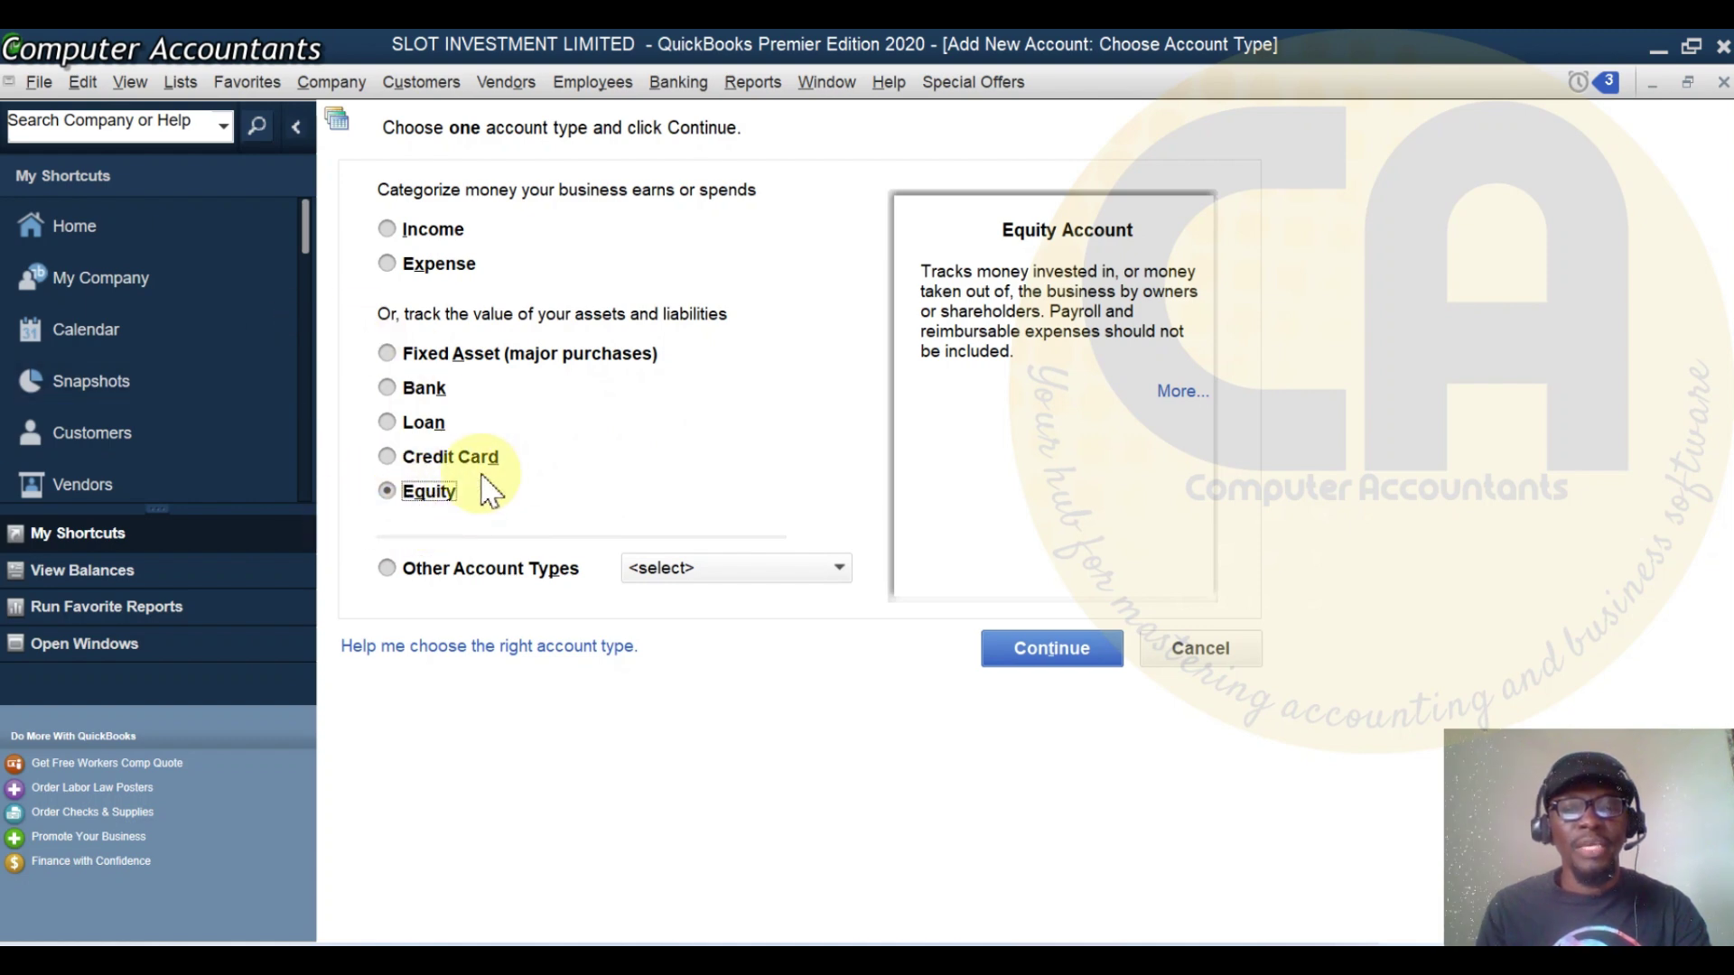
pyautogui.click(1086, 652)
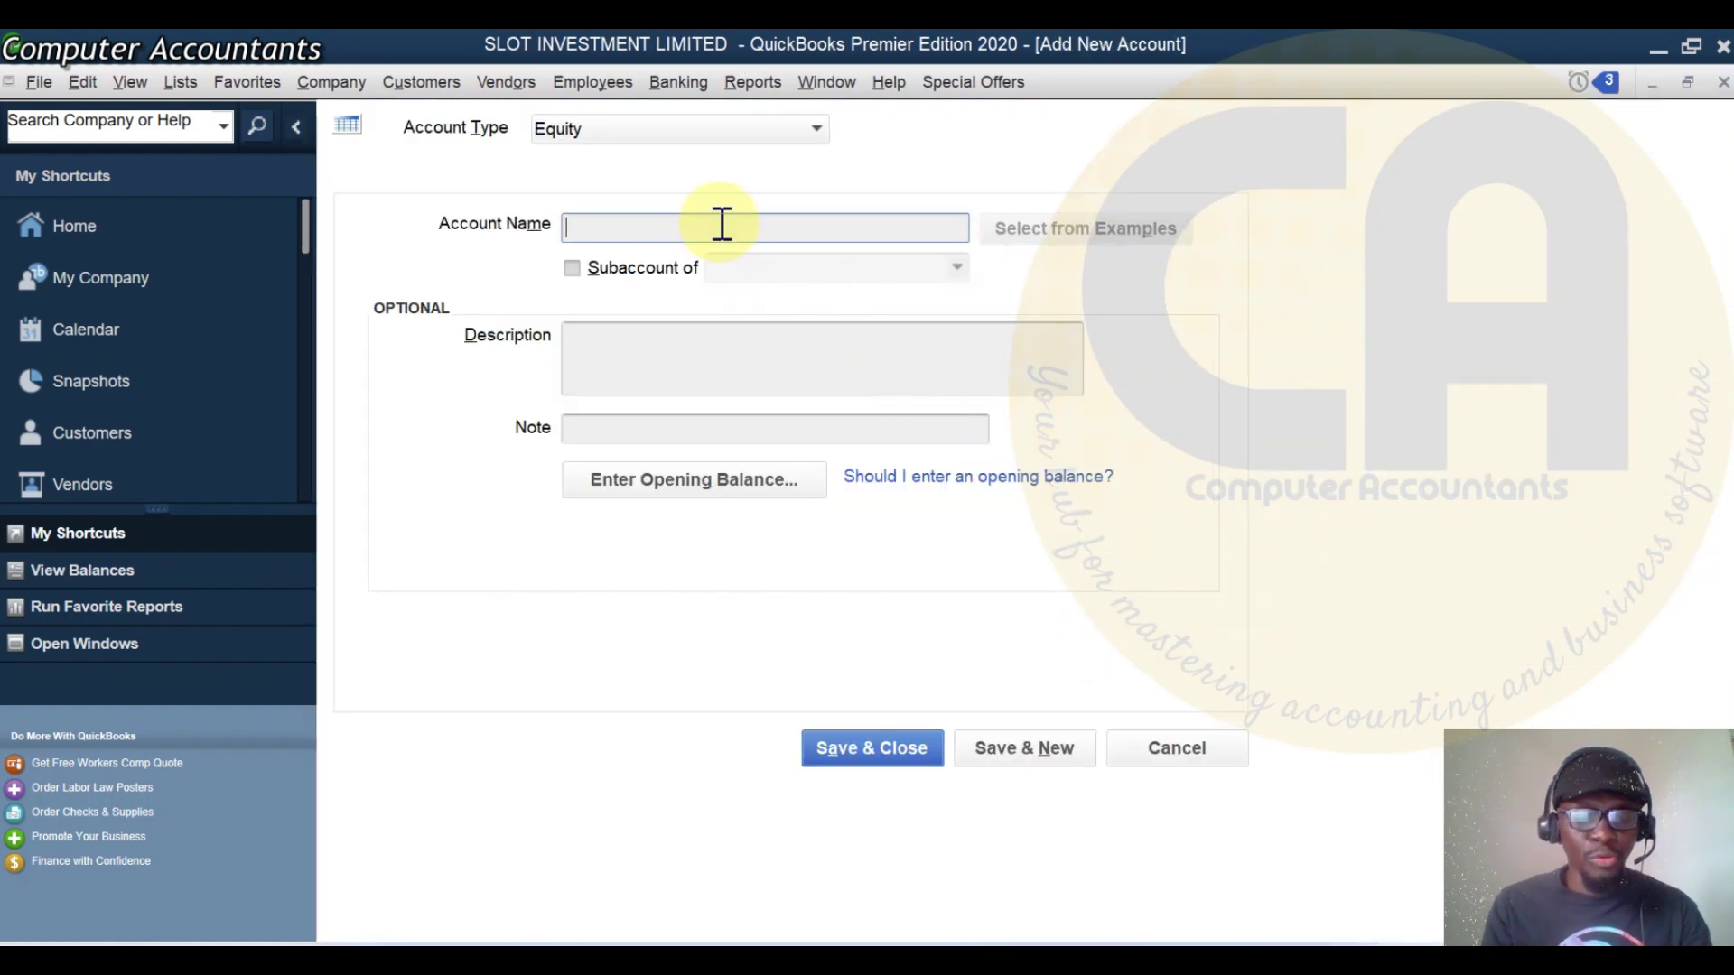
# Name the new Equity account 'Owner's Withdrawal/Drawings' and save it
pyautogui.write('Wi')
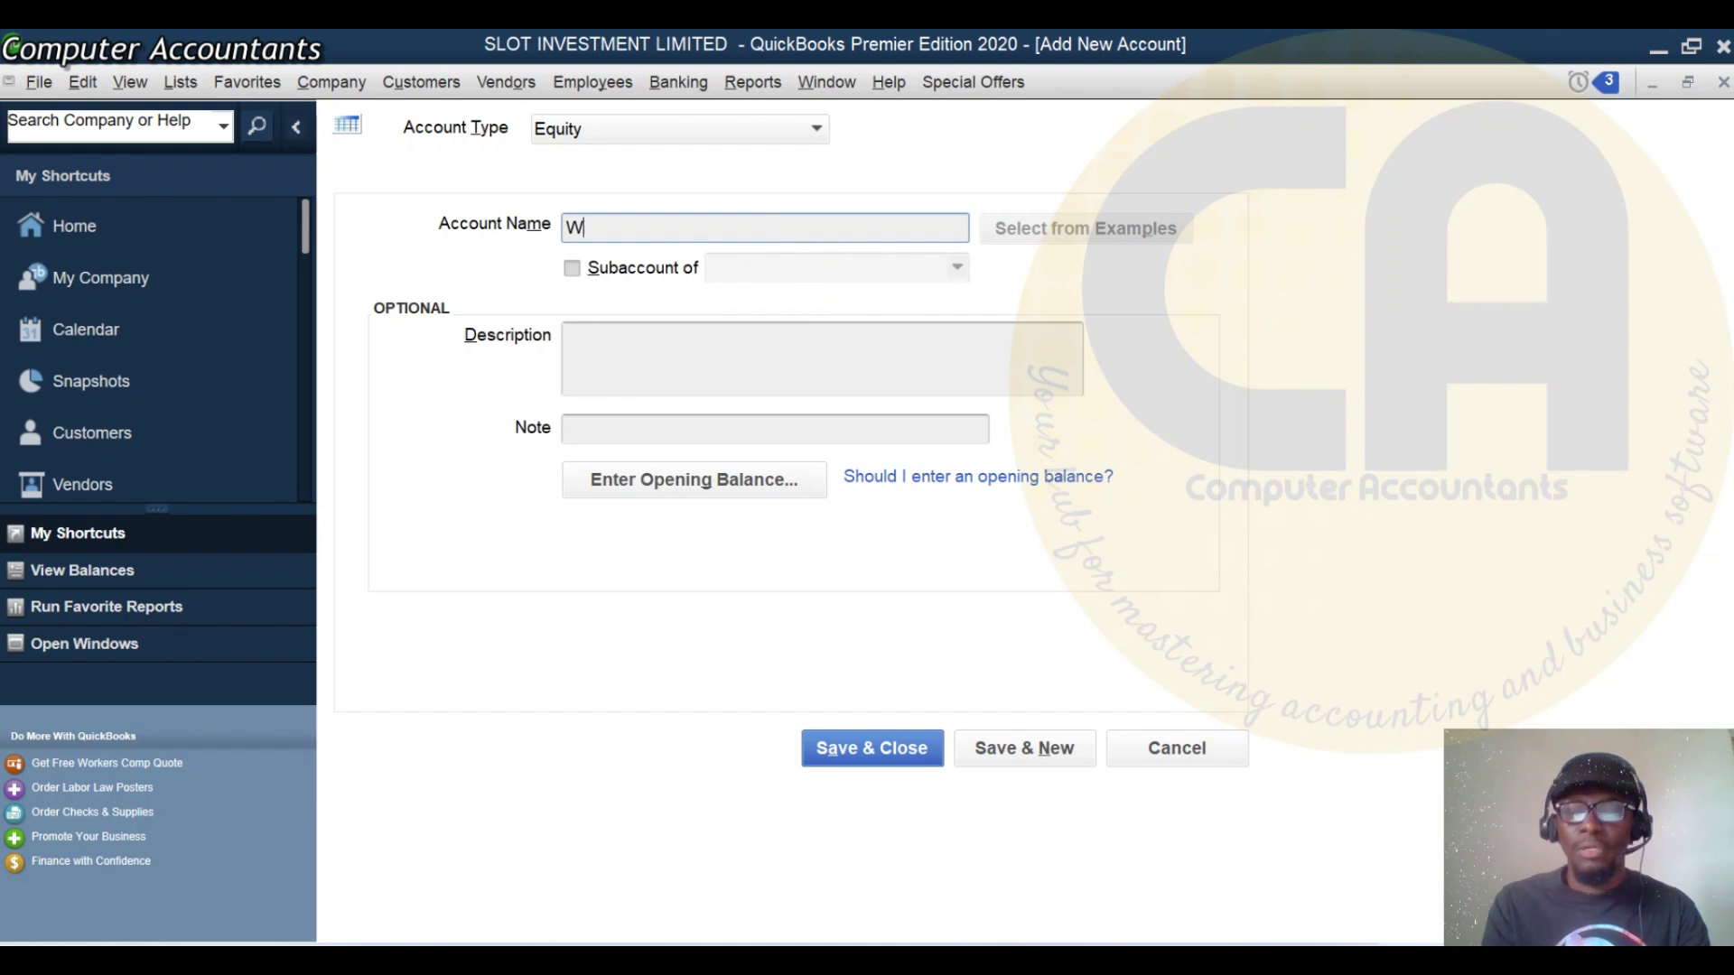
pyautogui.press('BackSpace')
pyautogui.write('Ow')
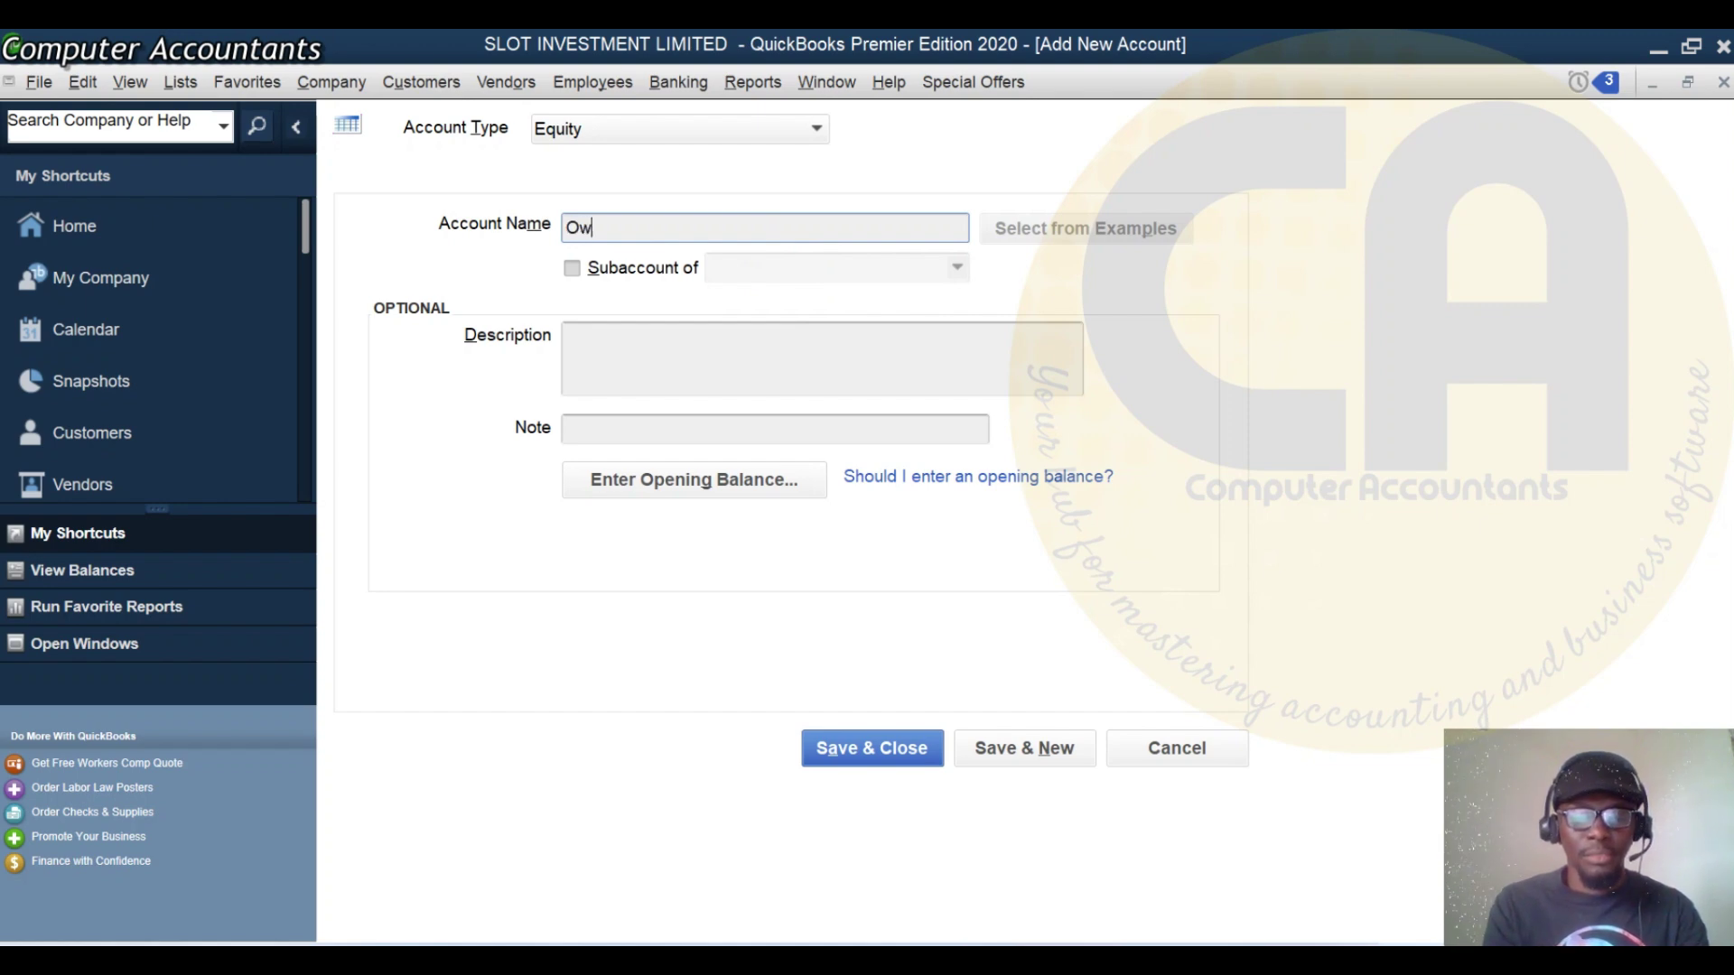
pyautogui.write("ner'")
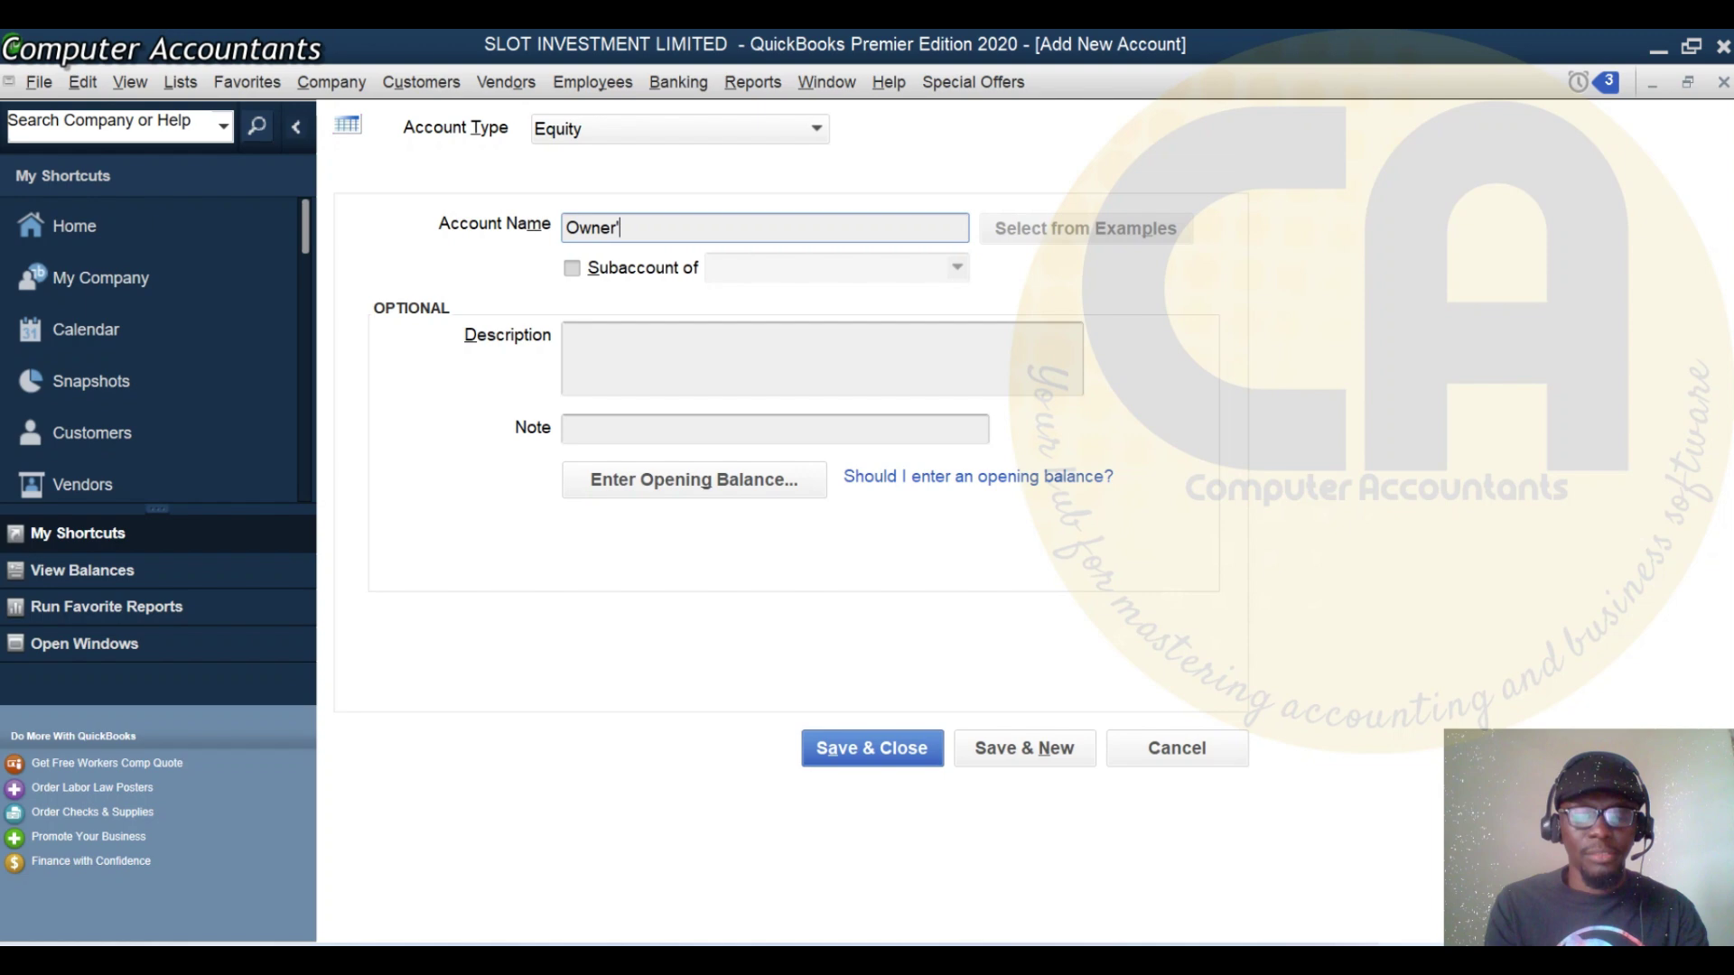
pyautogui.write('s Wi')
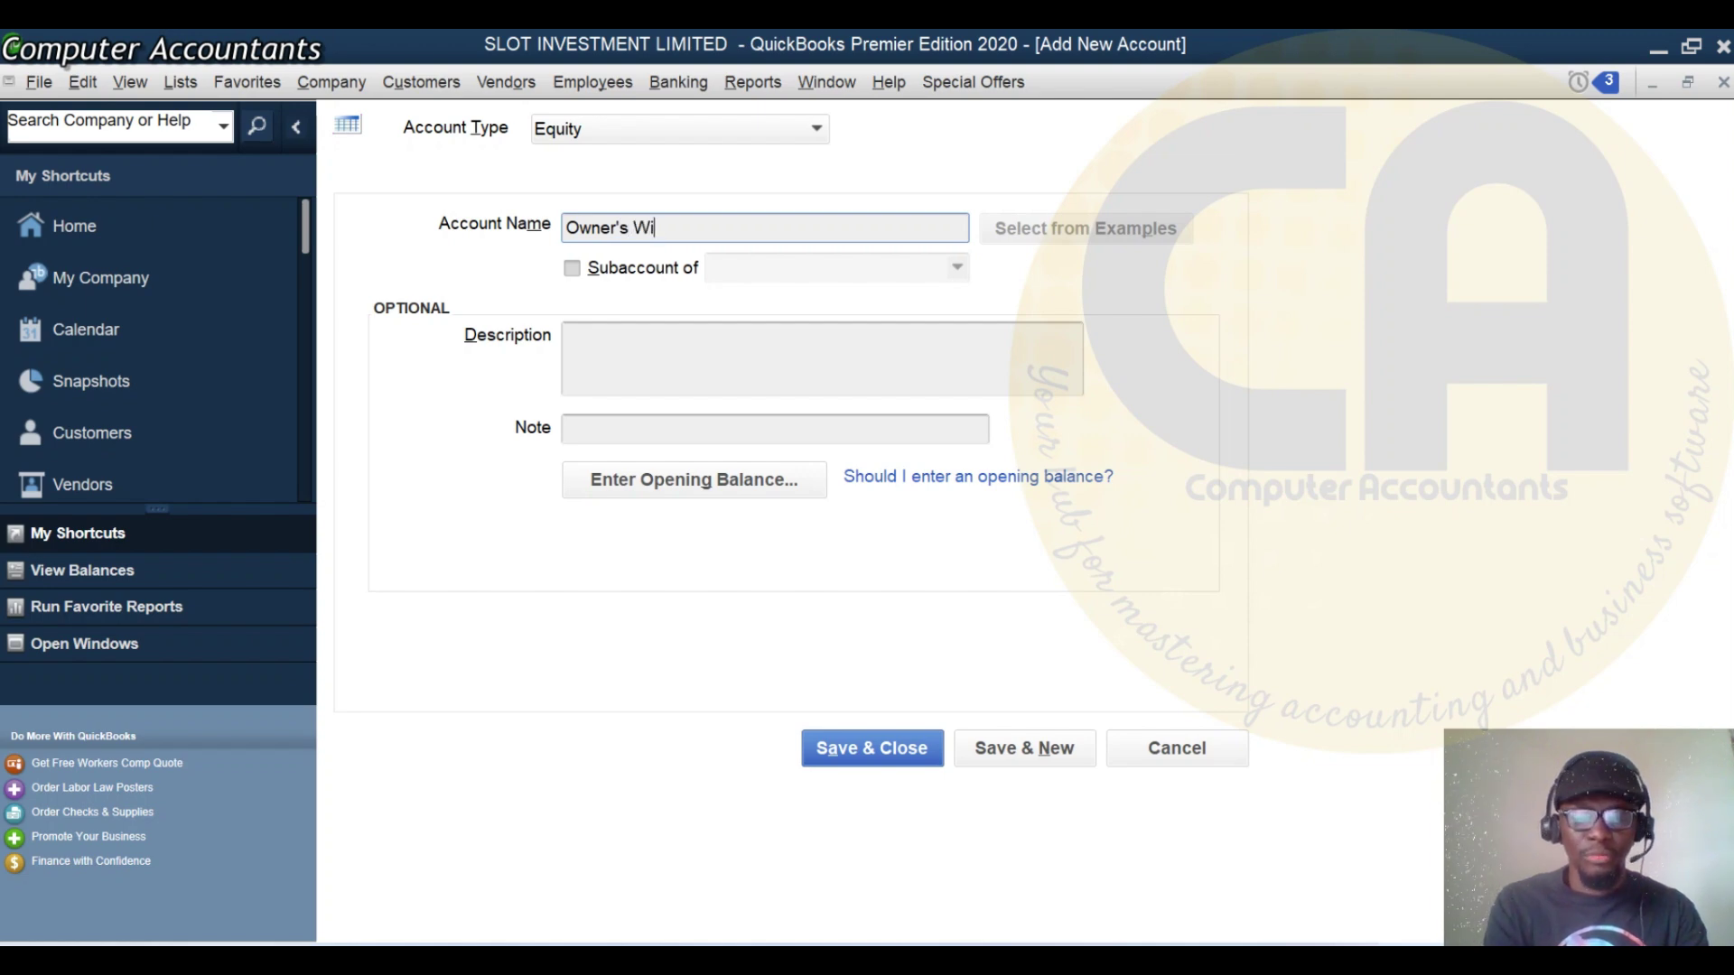
pyautogui.write('thdrawal')
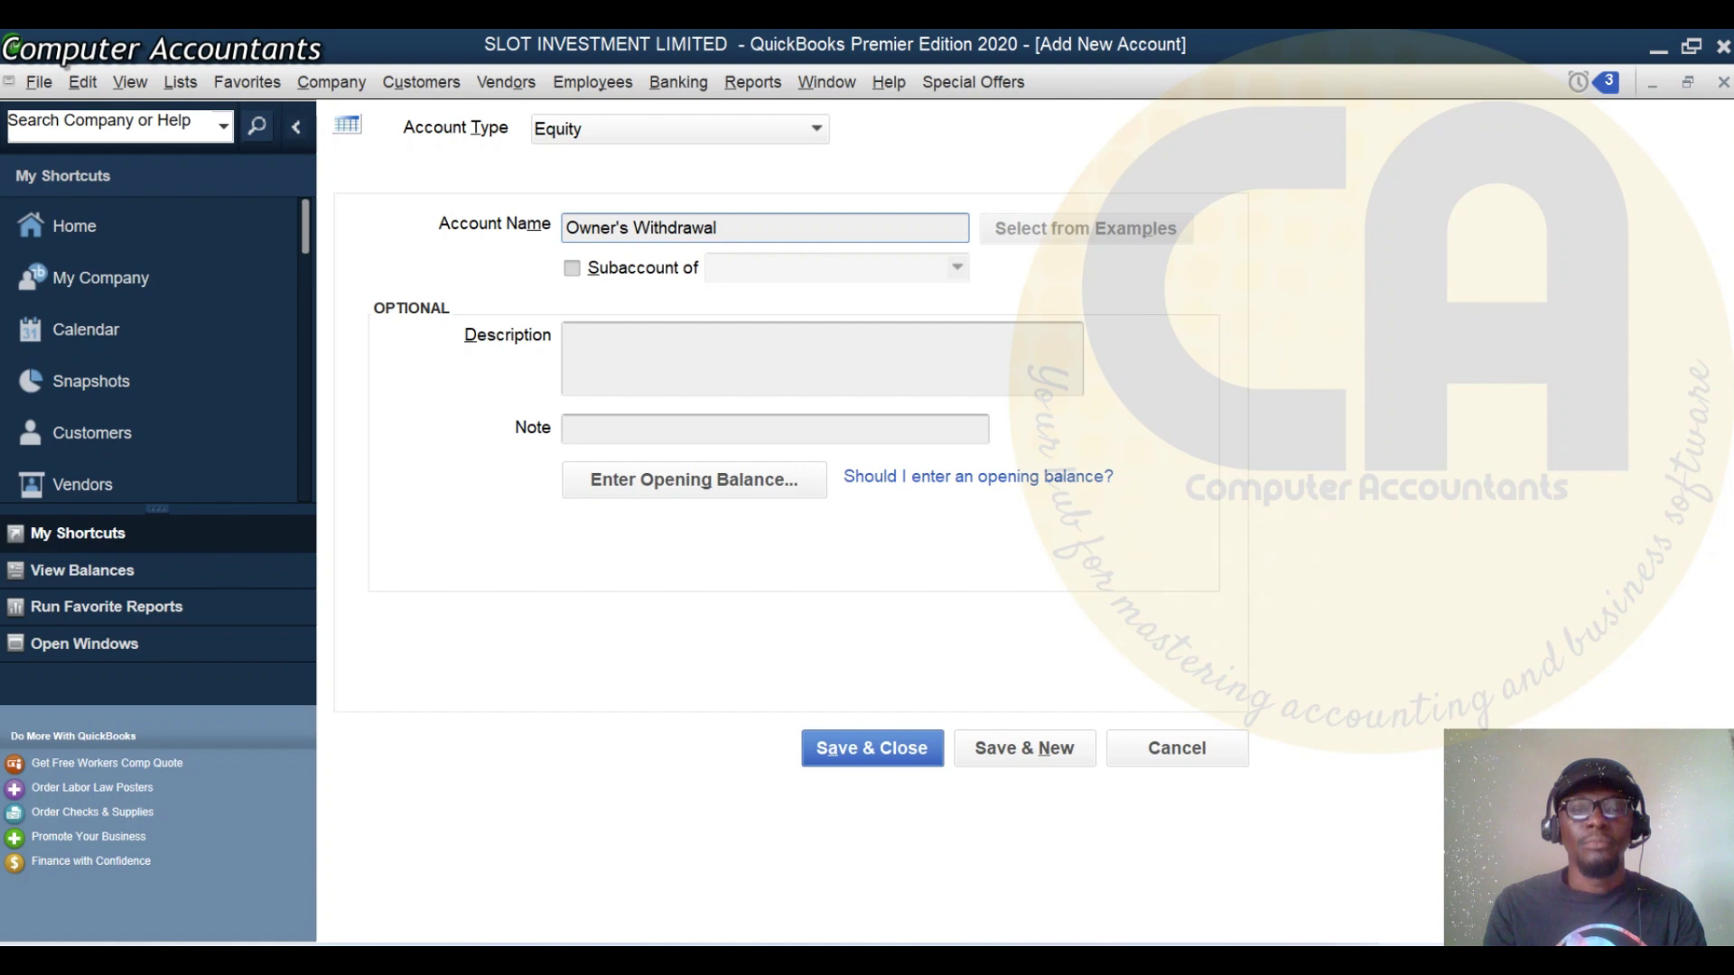
pyautogui.write('/Dra')
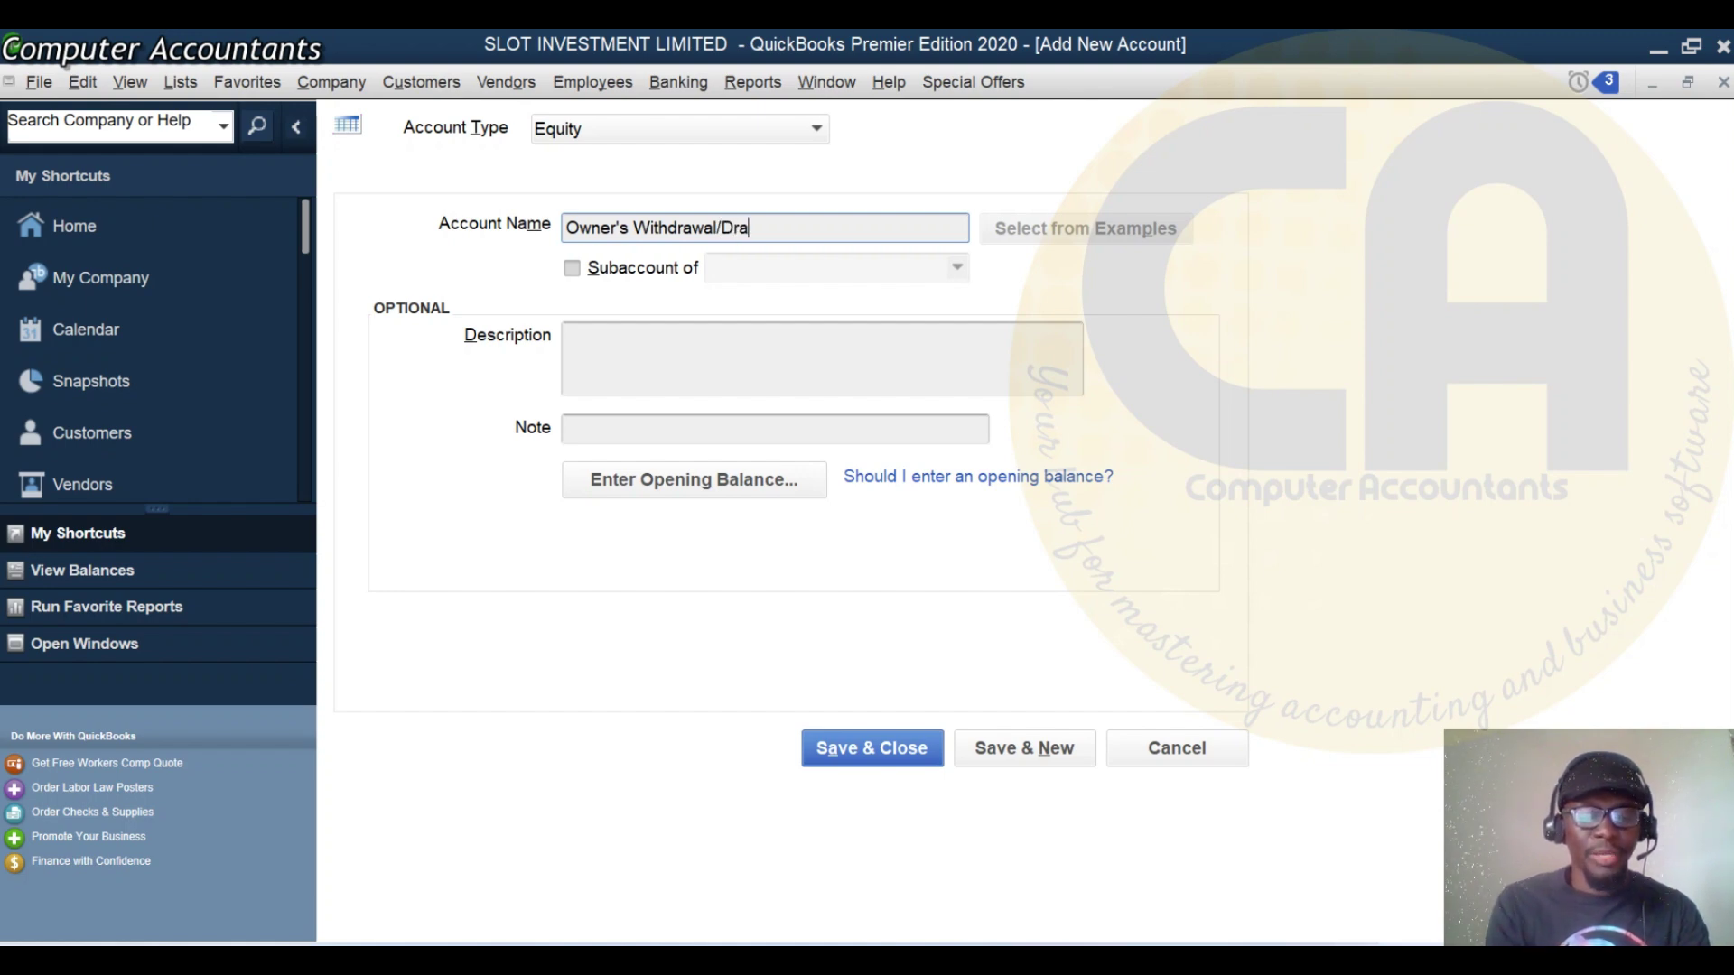
pyautogui.write('wings')
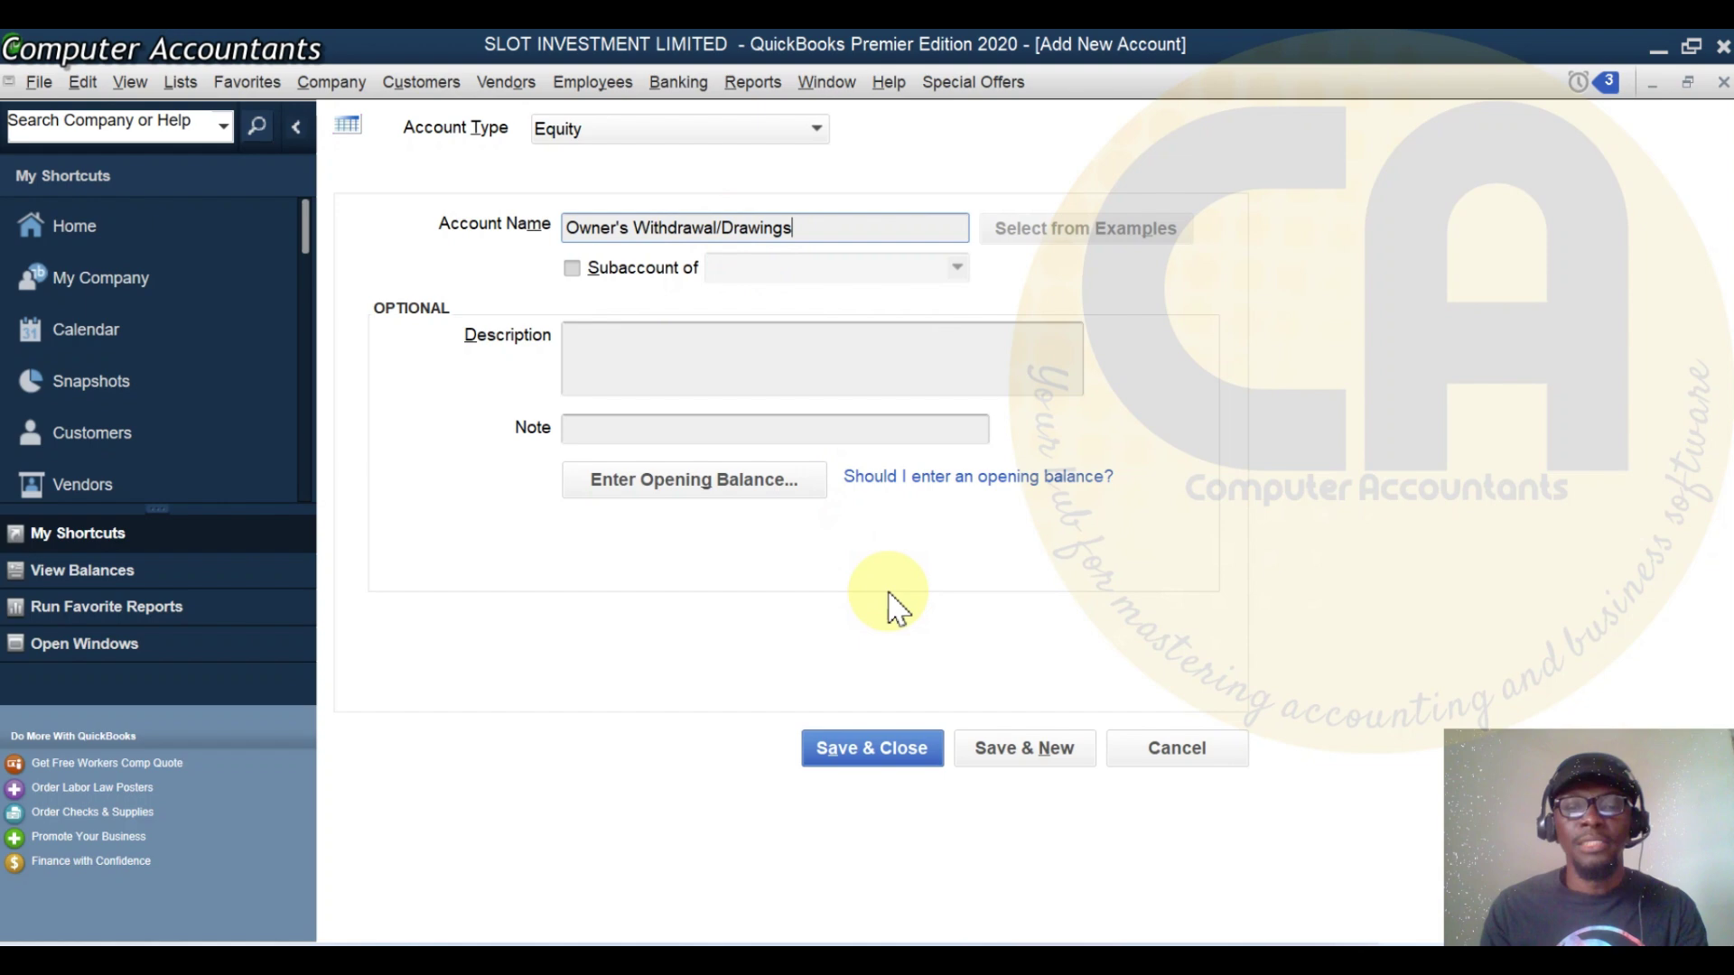
pyautogui.click(916, 762)
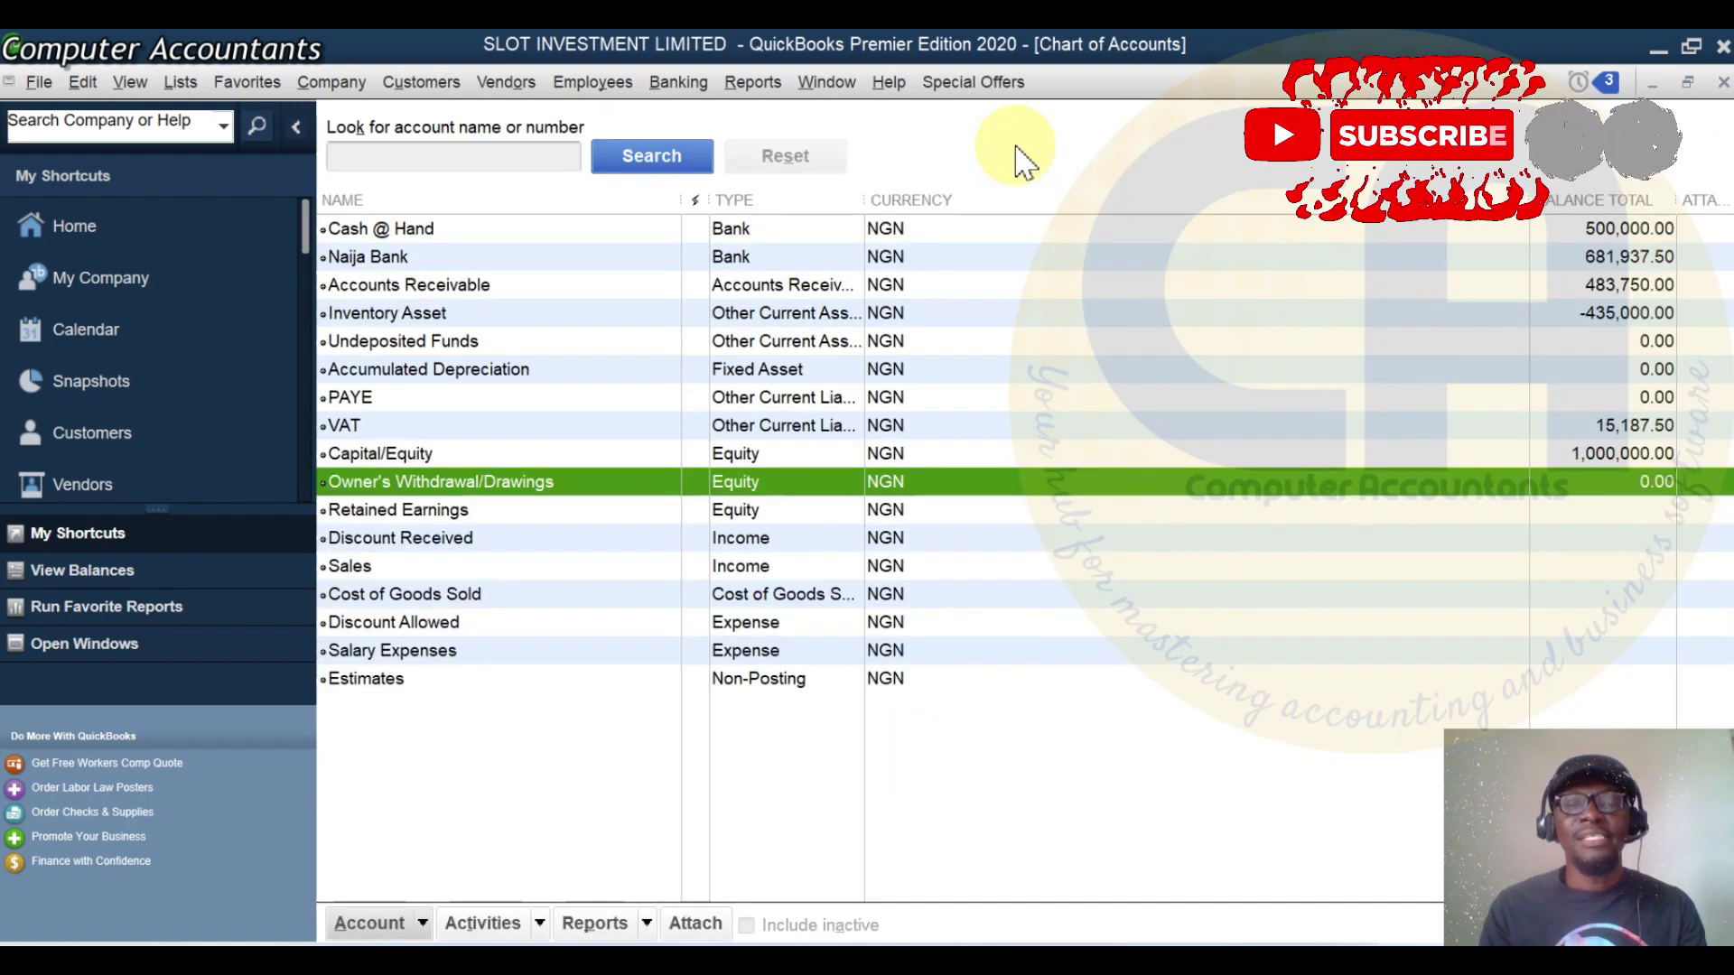
# Close the Chart of Accounts and look through the Customers, Banking and Company menus
pyautogui.click(1723, 83)
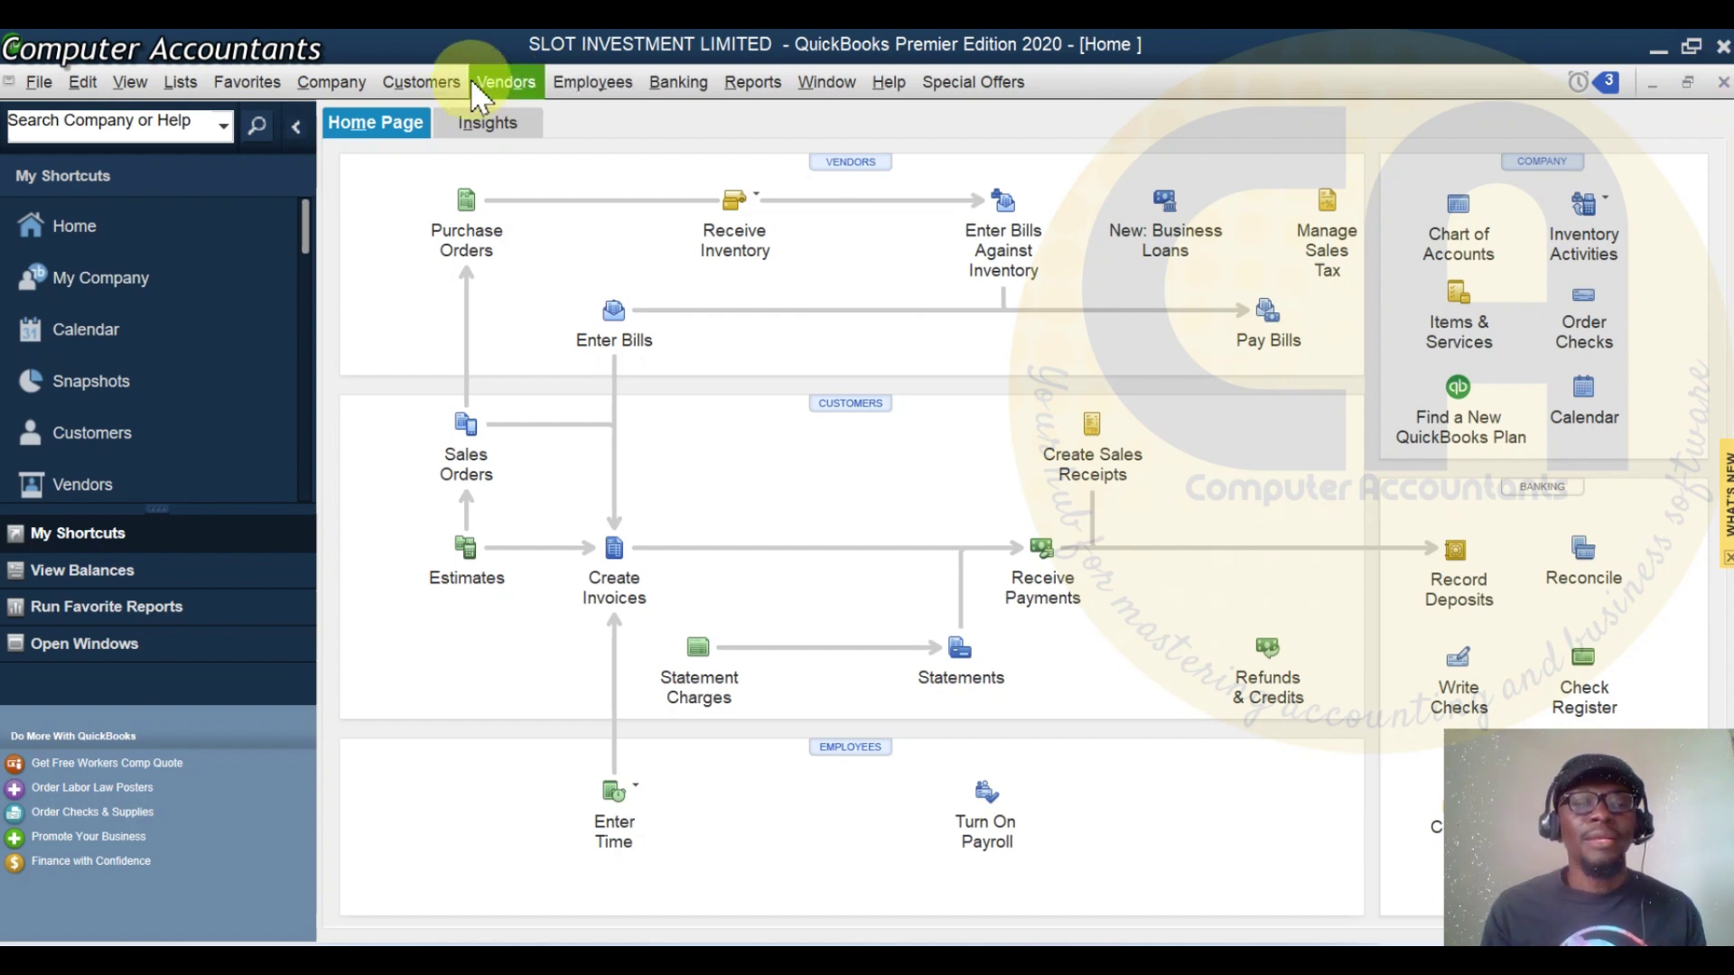
pyautogui.click(419, 83)
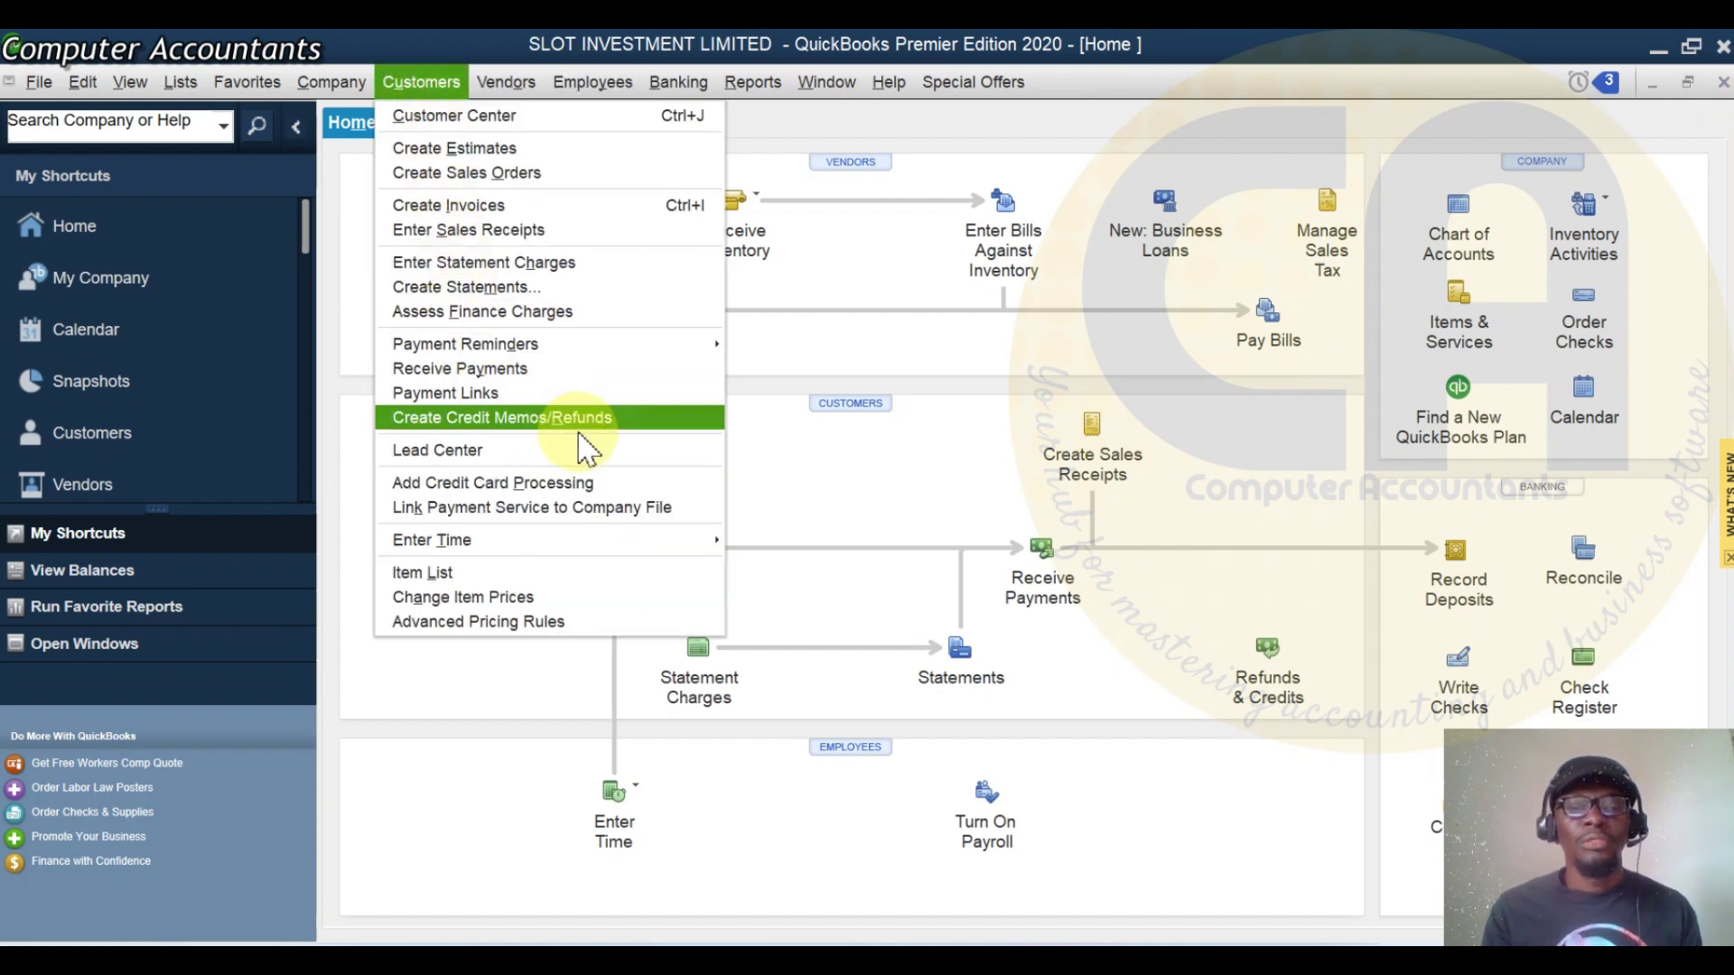
pyautogui.moveTo(348, 83)
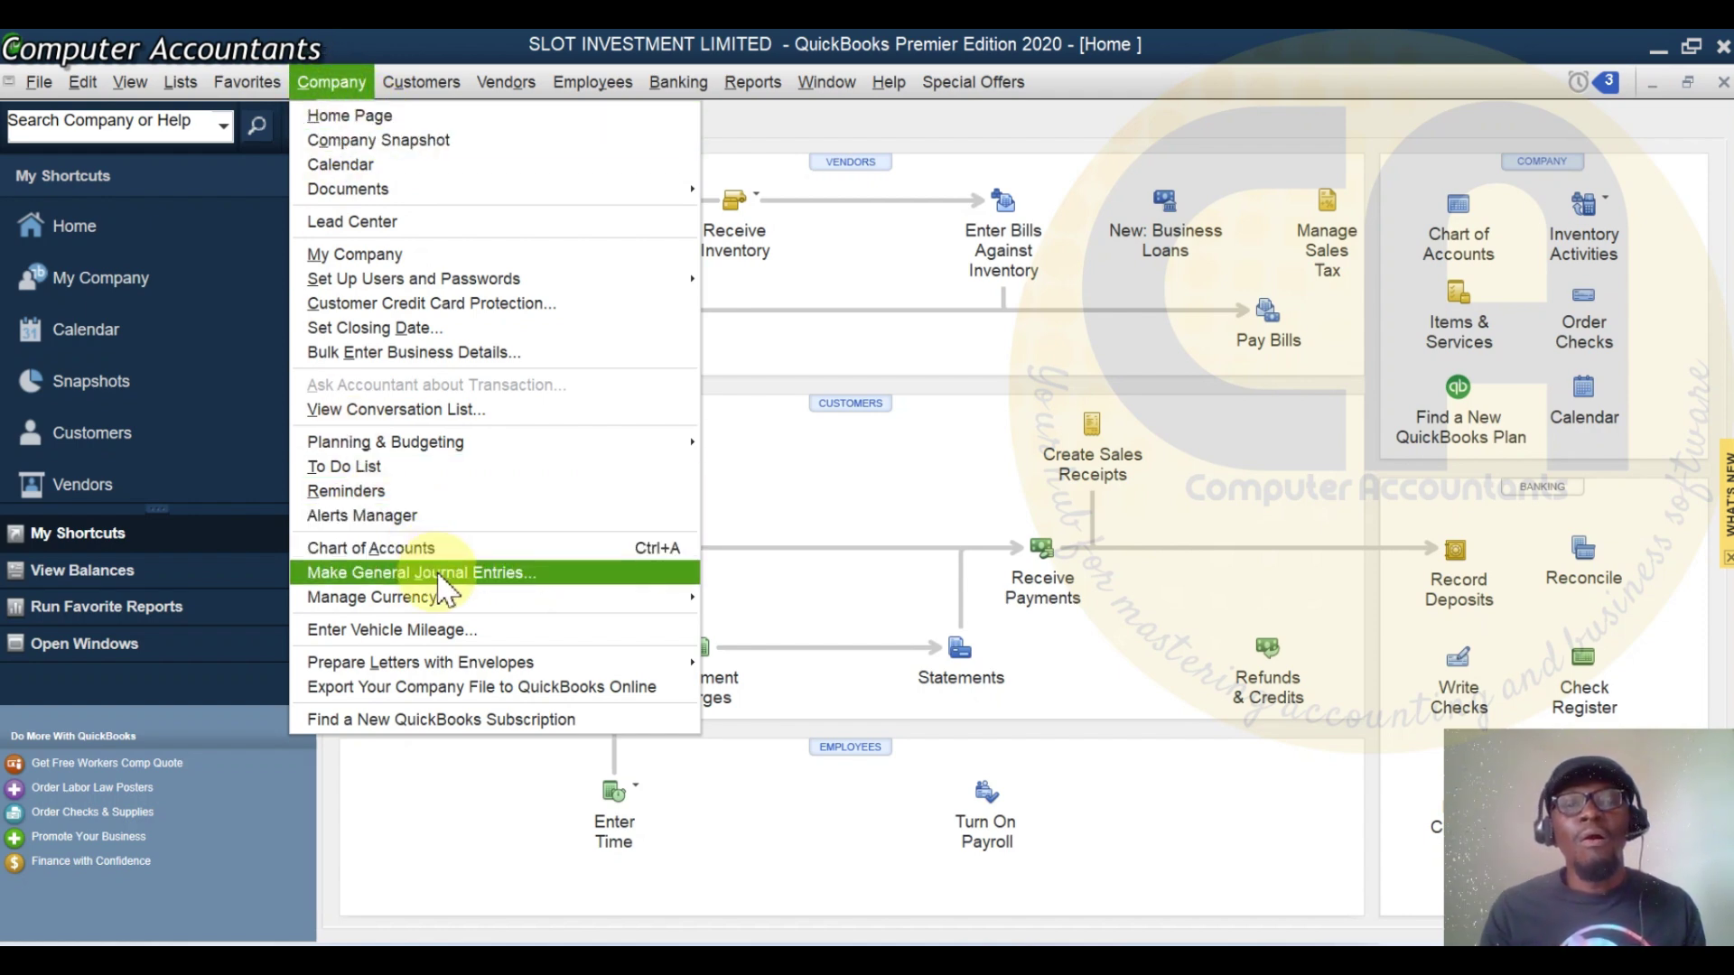
pyautogui.click(692, 85)
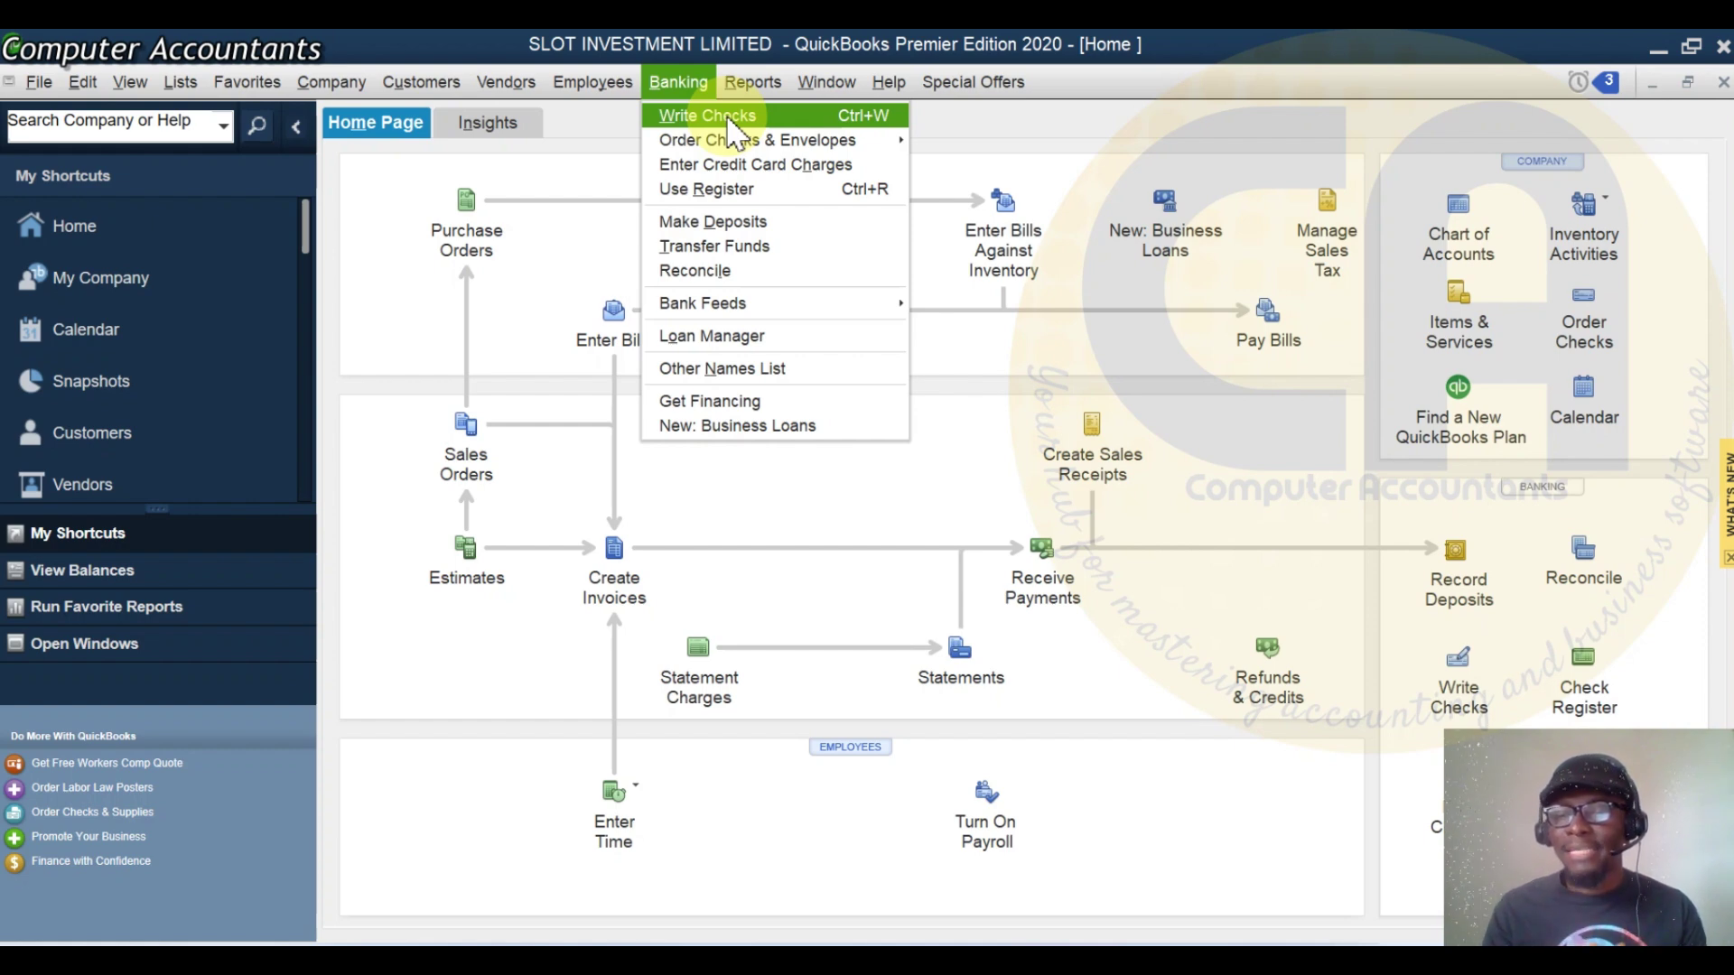
pyautogui.click(331, 81)
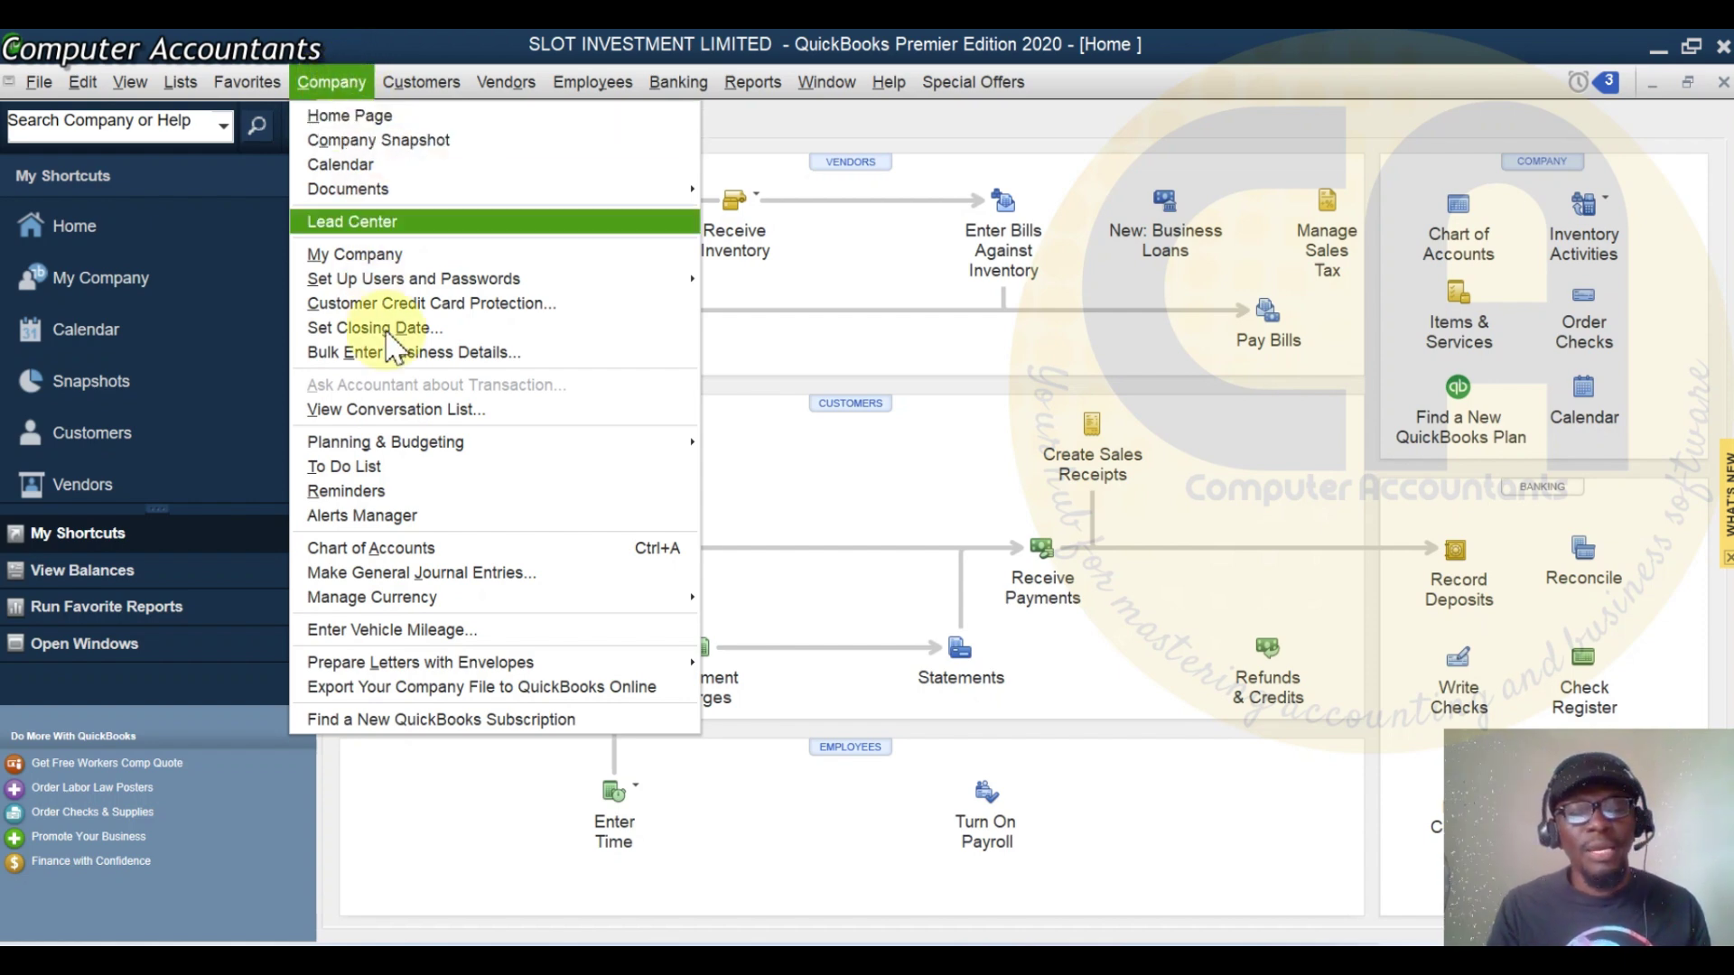
# Open Make General Journal Entries, turning off the numbering notice for good, and select the first Account row
pyautogui.click(481, 582)
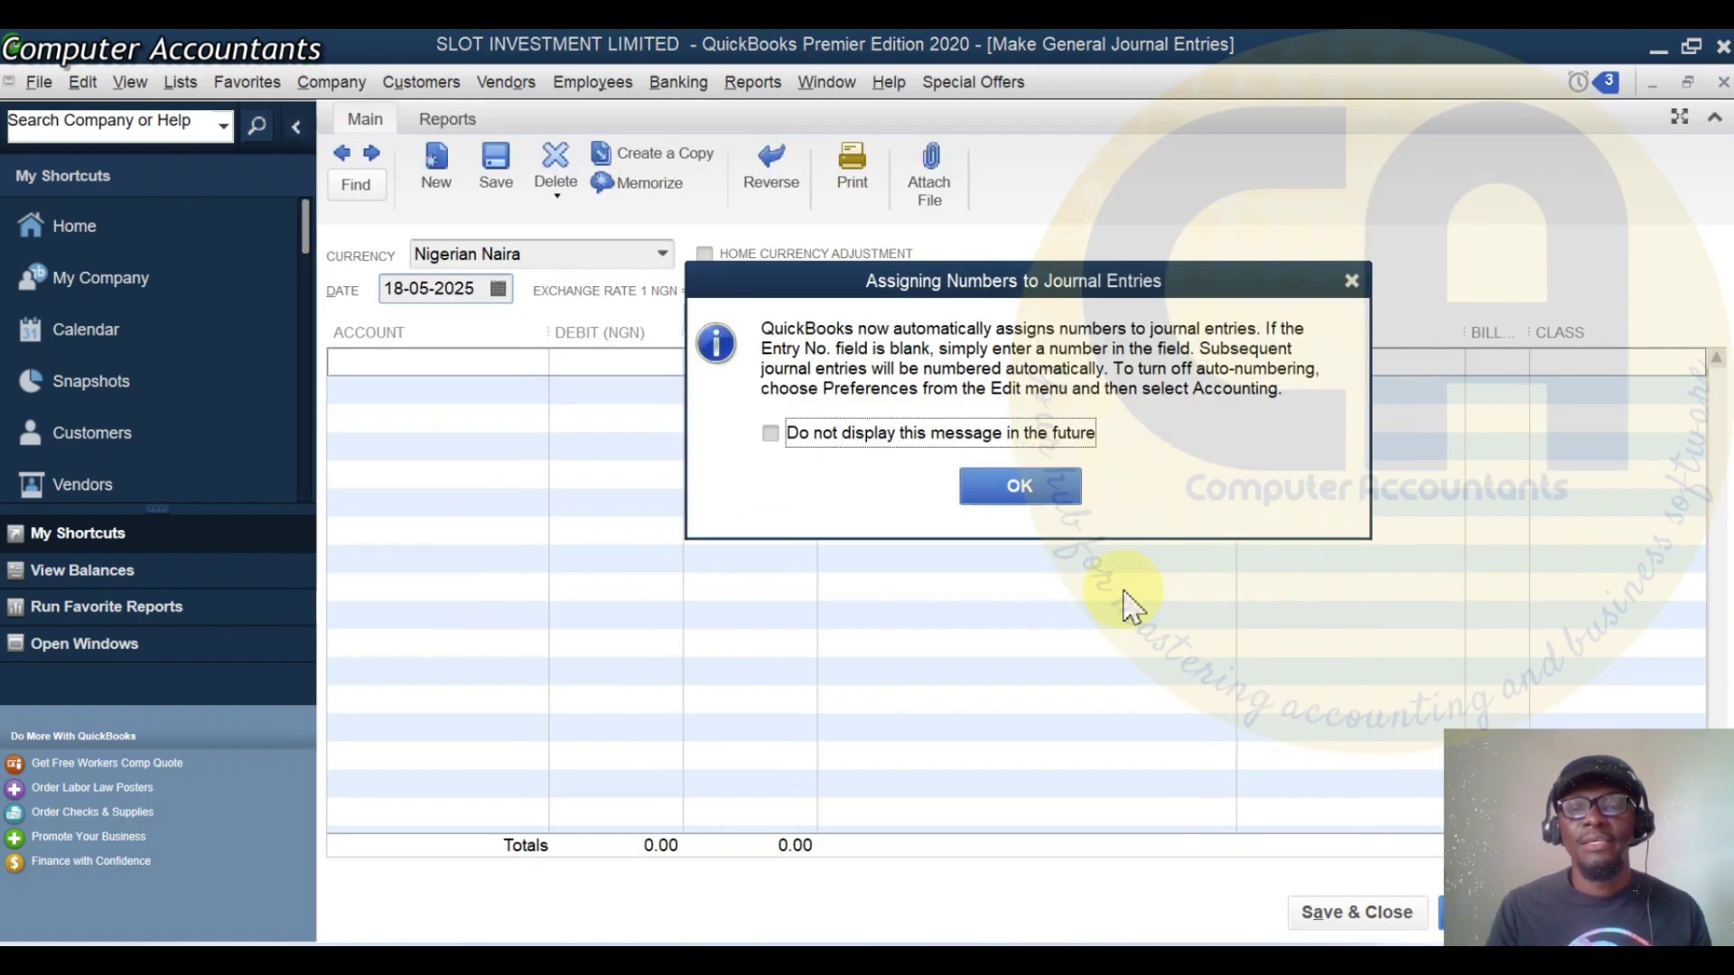
pyautogui.click(921, 433)
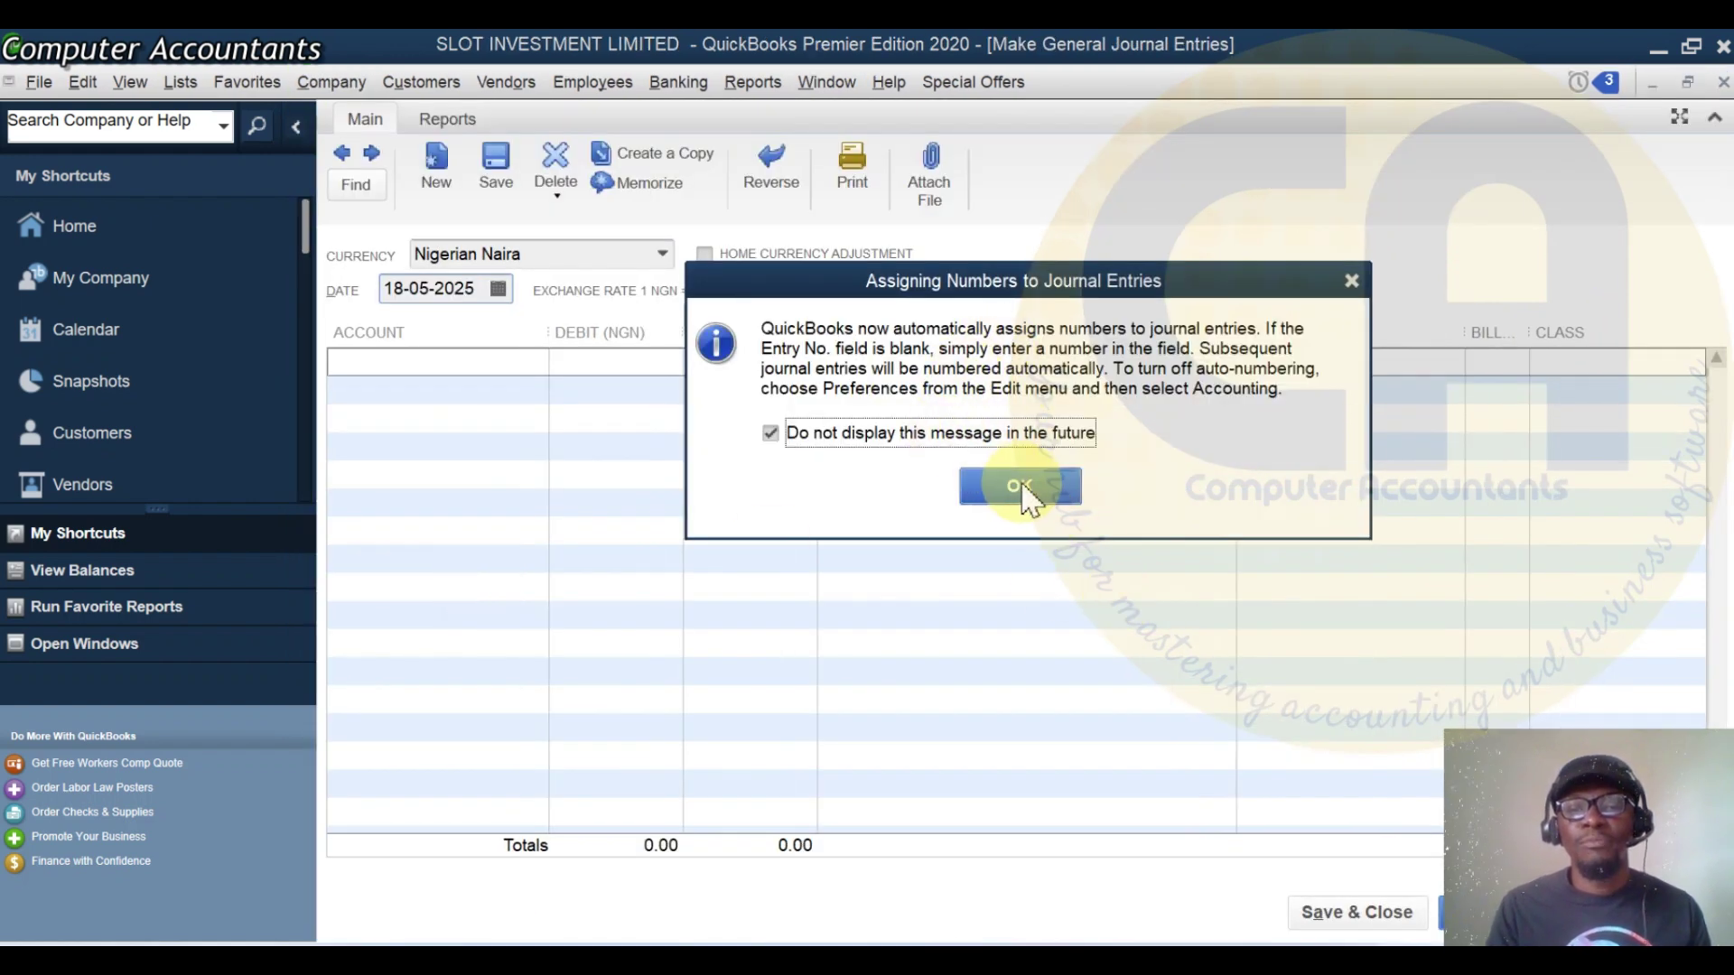
pyautogui.click(1020, 485)
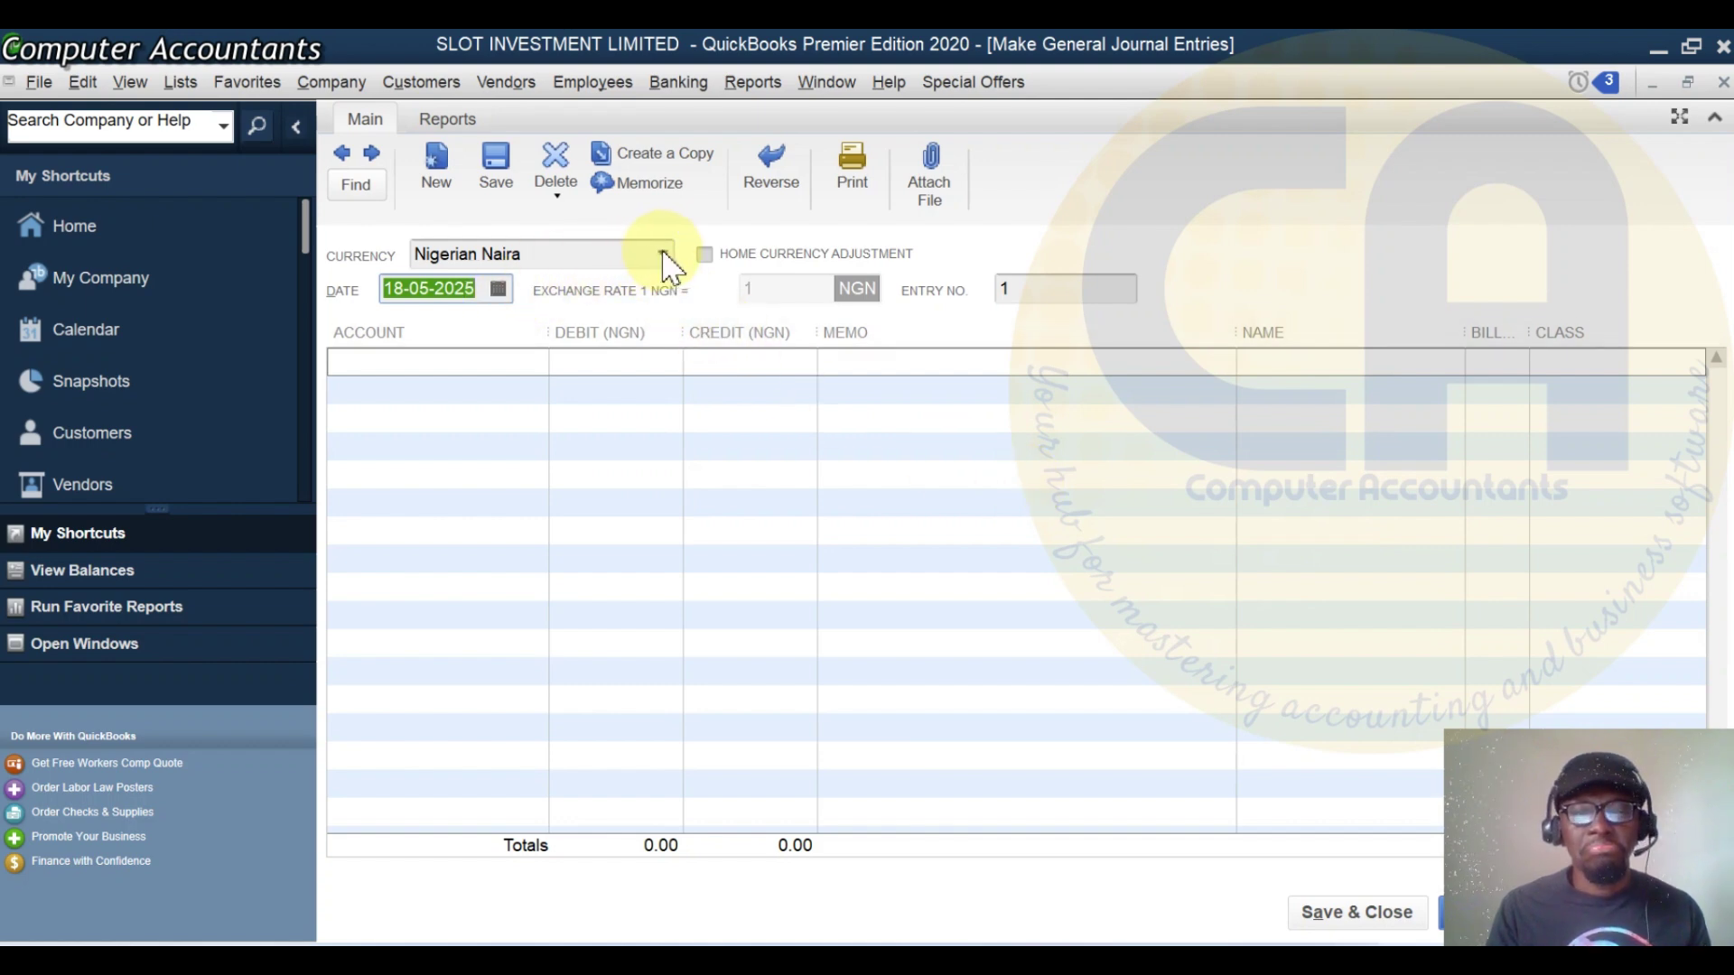
pyautogui.click(534, 367)
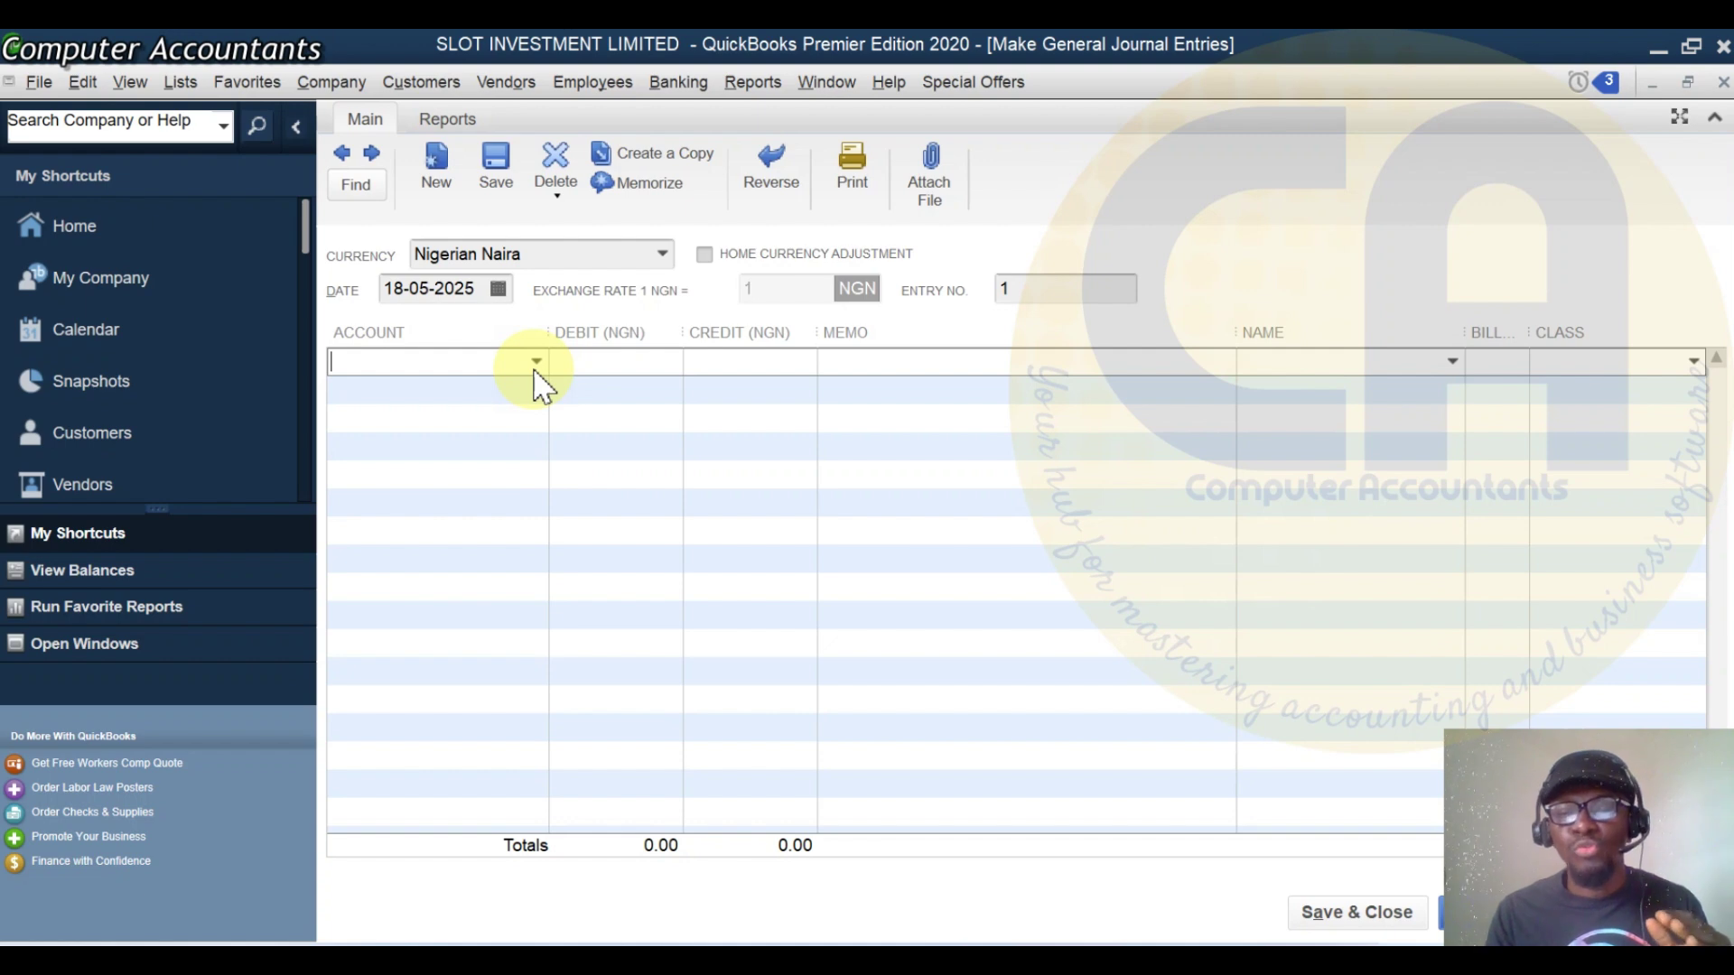
# Debit Owner's Withdrawal/Drawings 55,000 on the first journal line
pyautogui.click(535, 360)
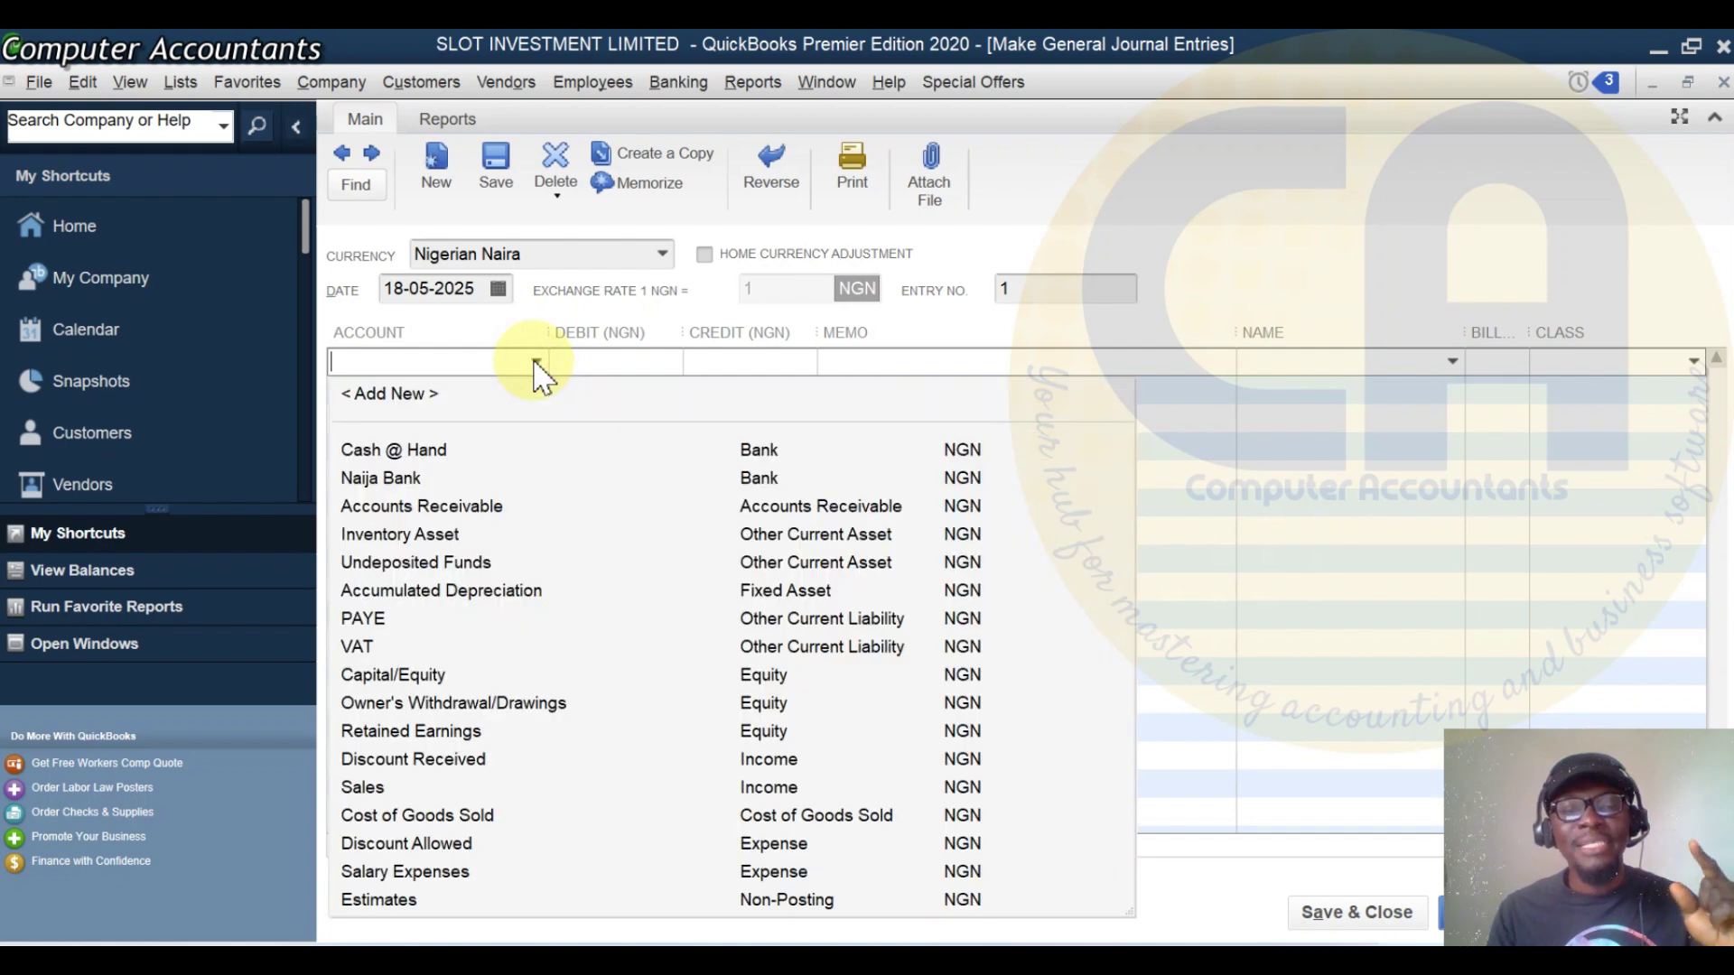
pyautogui.click(489, 706)
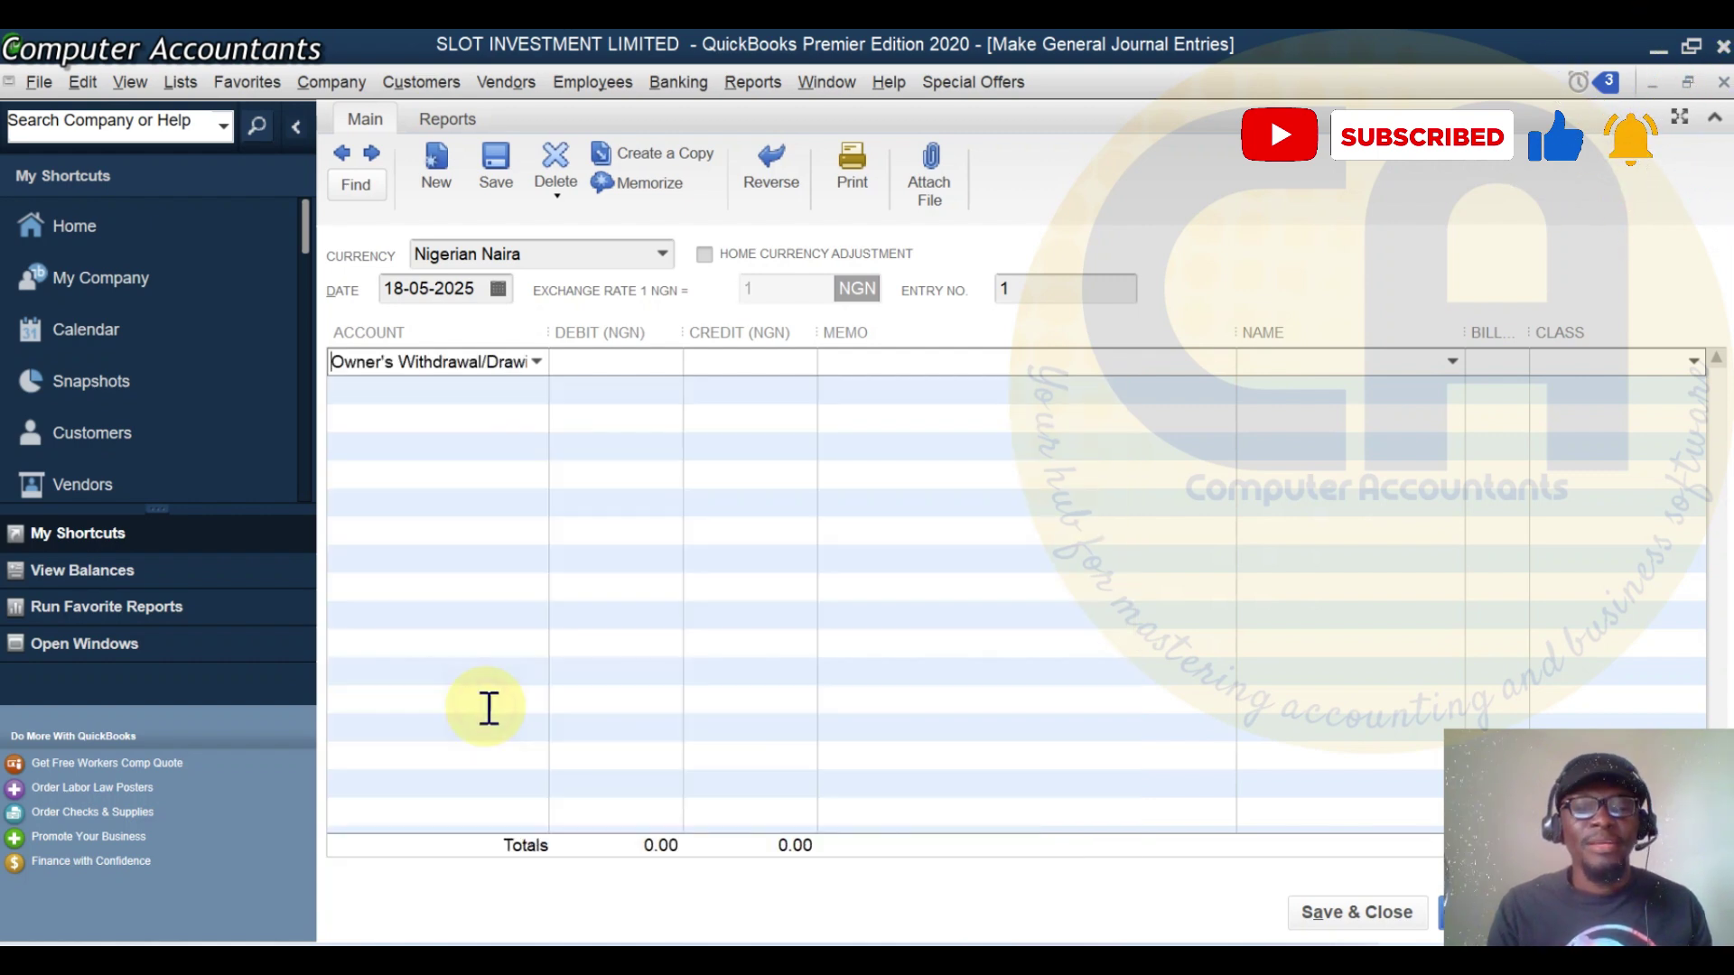
pyautogui.click(605, 359)
pyautogui.write('55000')
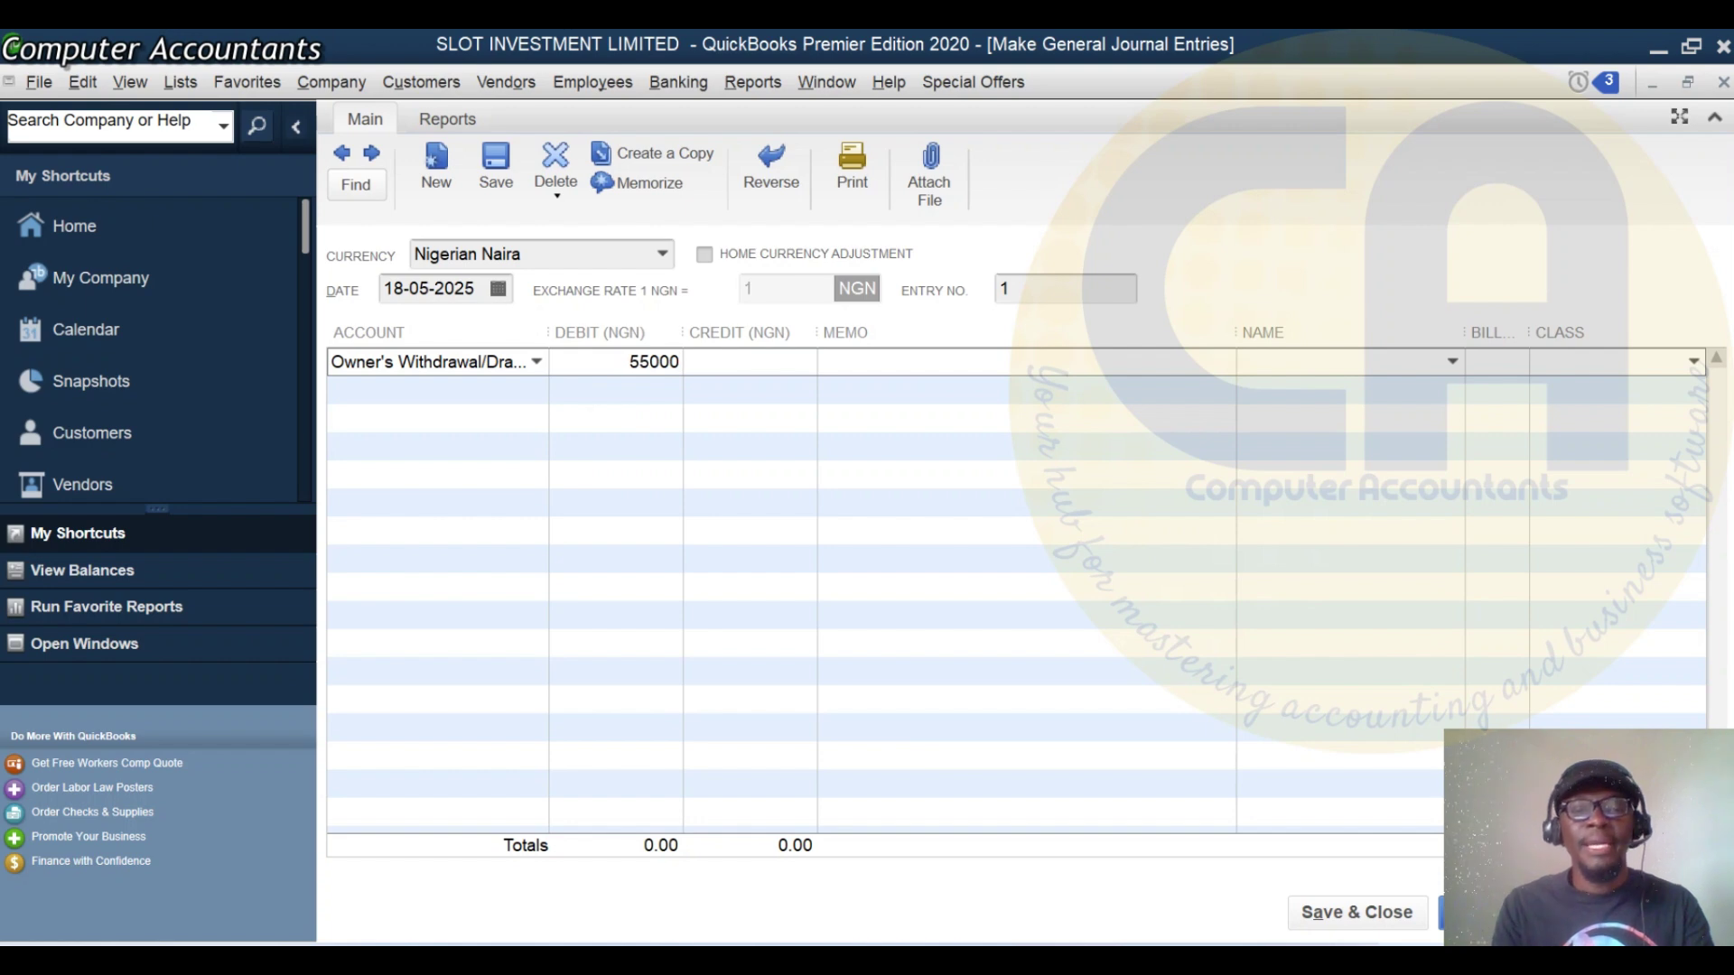
pyautogui.click(533, 389)
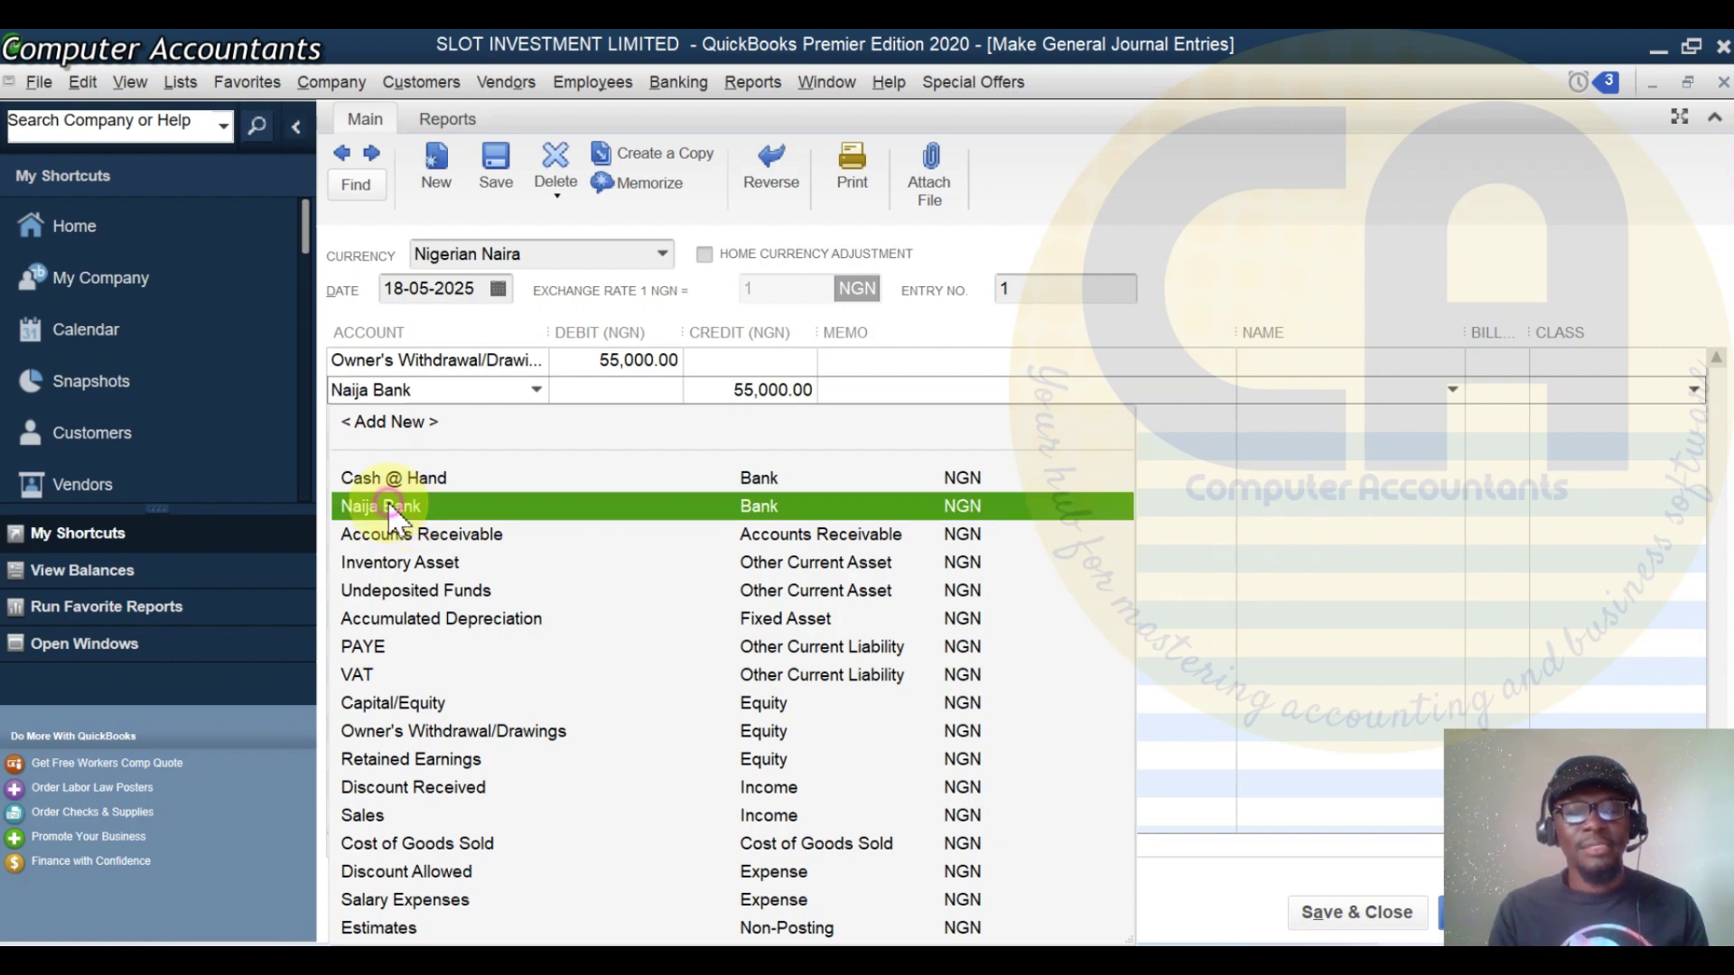
# Credit Naija Bank on the second line and change the entry number to 67890
pyautogui.click(388, 504)
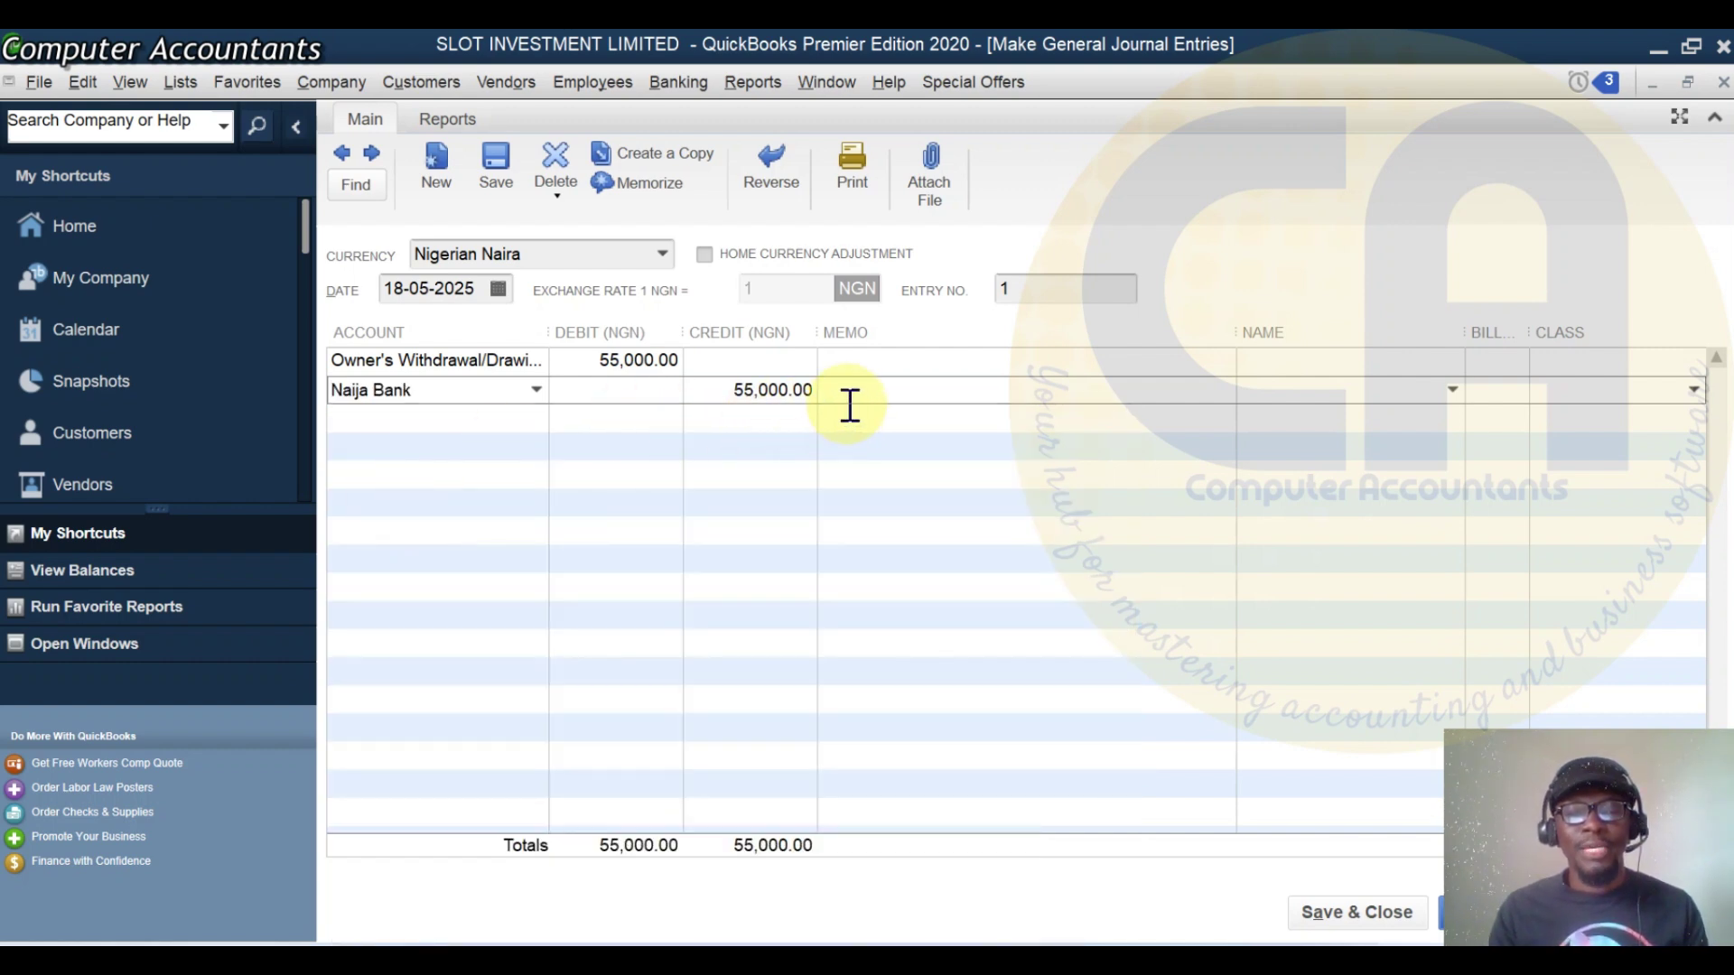
pyautogui.click(1050, 290)
pyautogui.press('BackSpace')
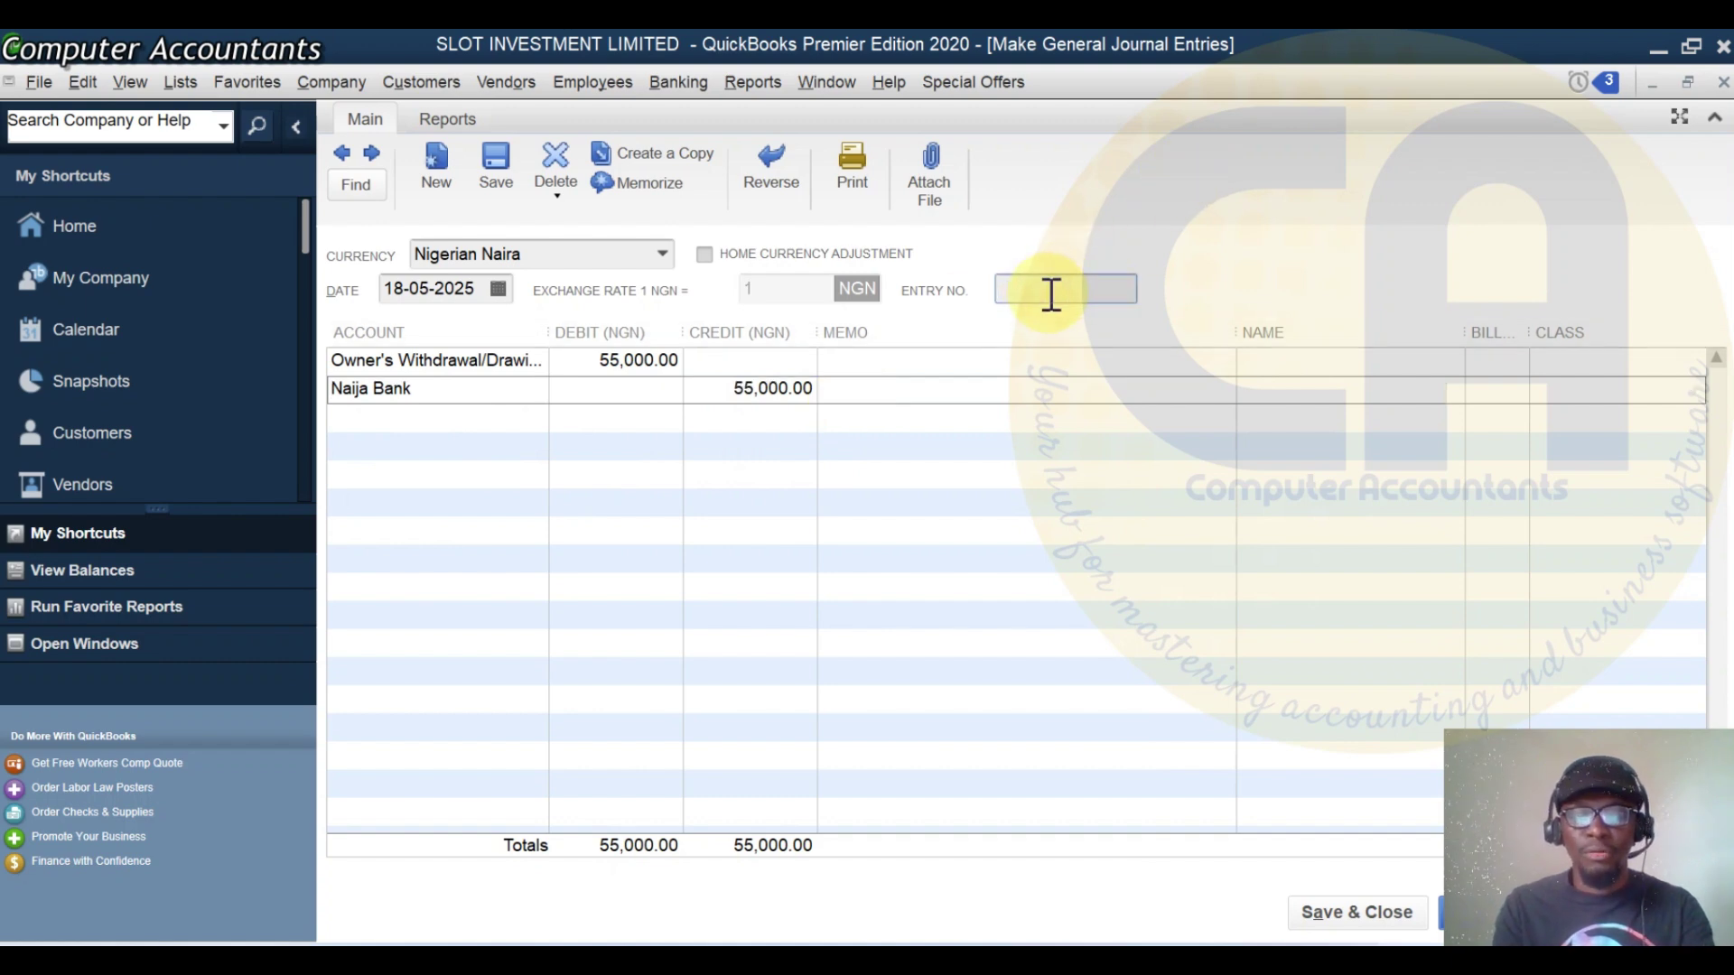
pyautogui.write('67890')
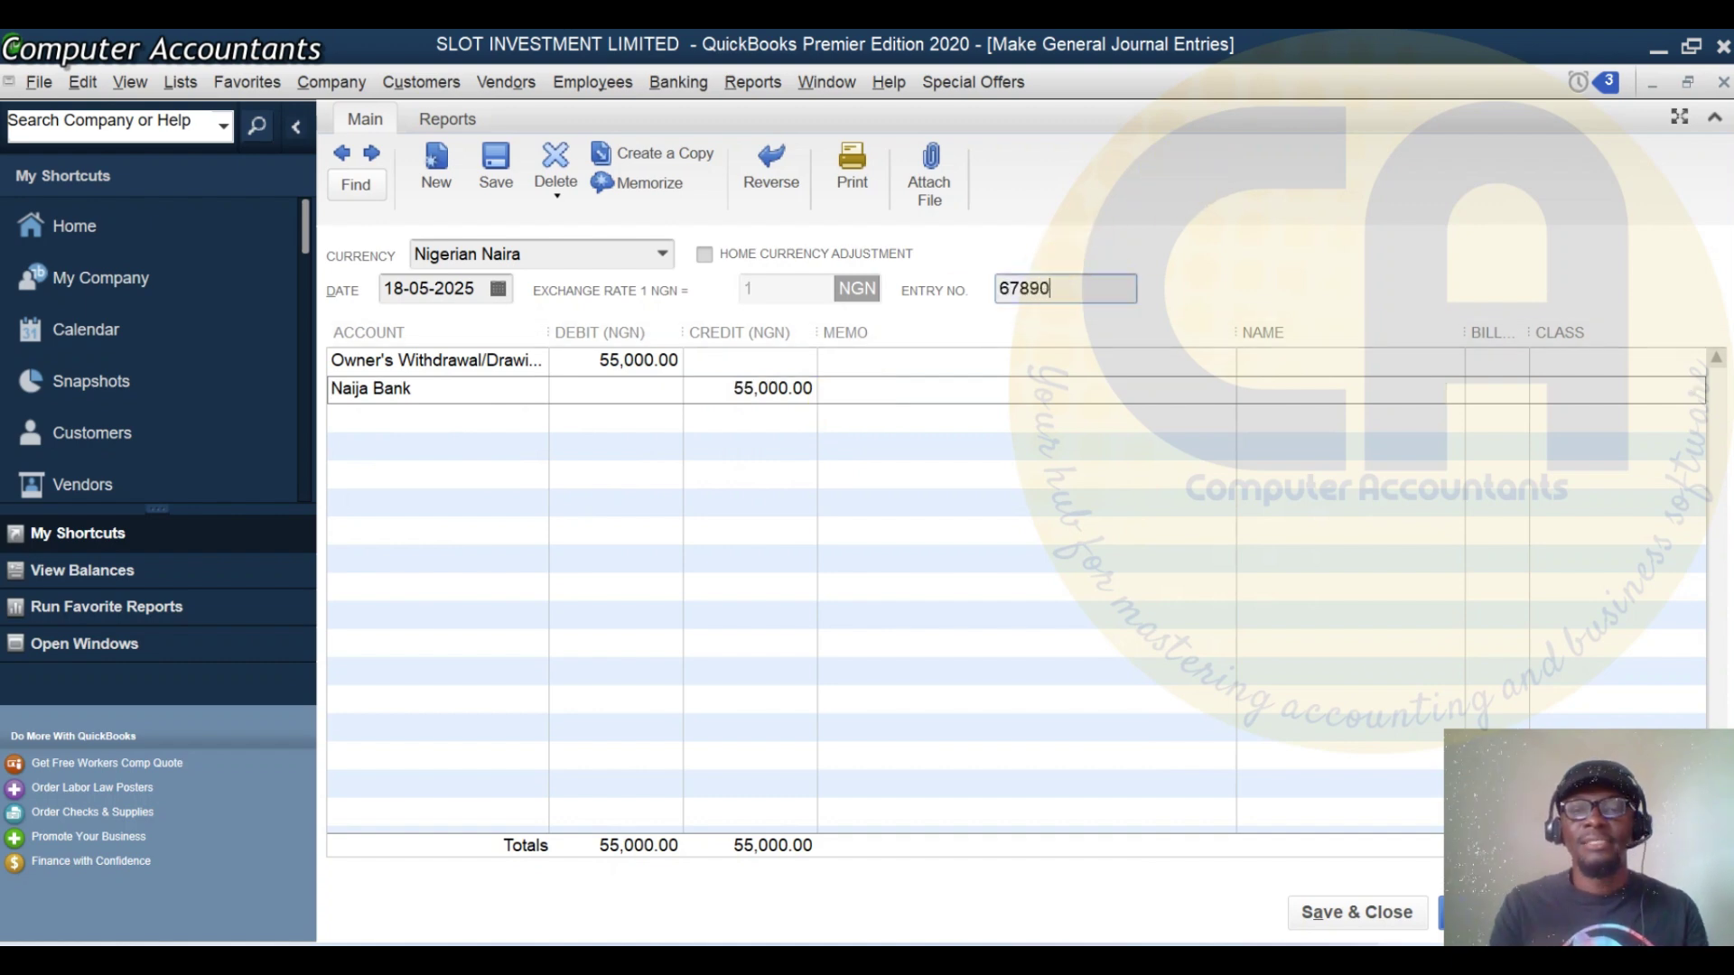
# Enter the memo 'Being drawing taken by the owner for personal use' on the drawings line, then select it for reuse
pyautogui.click(870, 364)
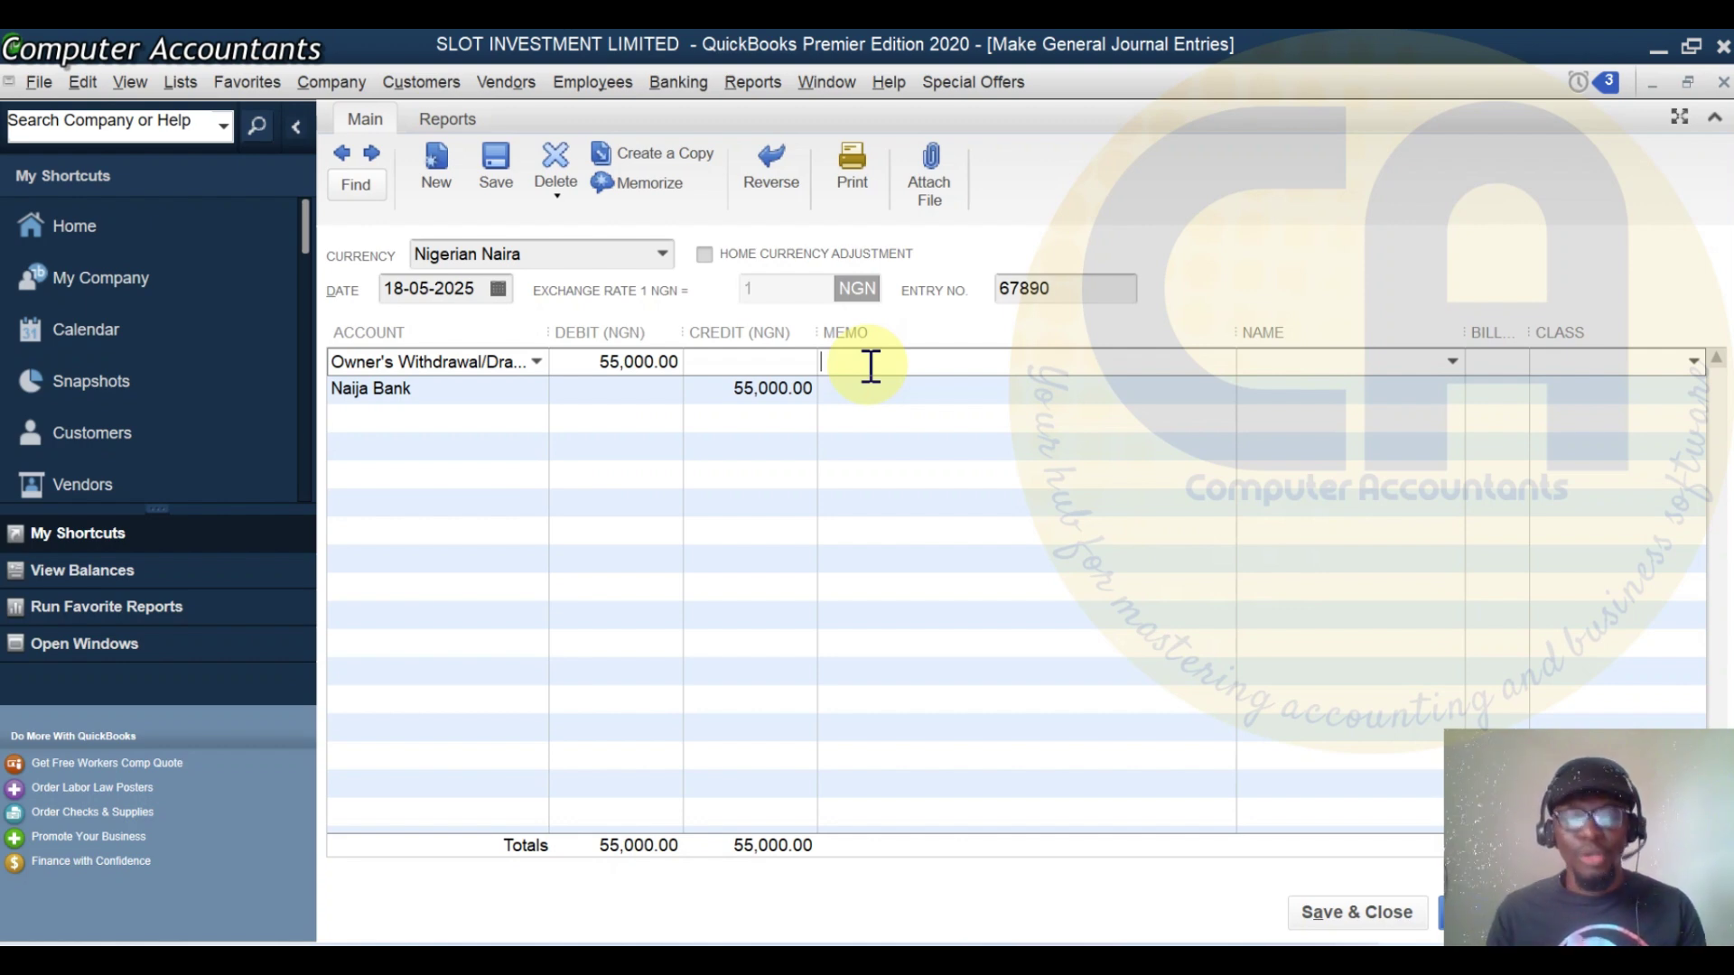
pyautogui.write('Bein')
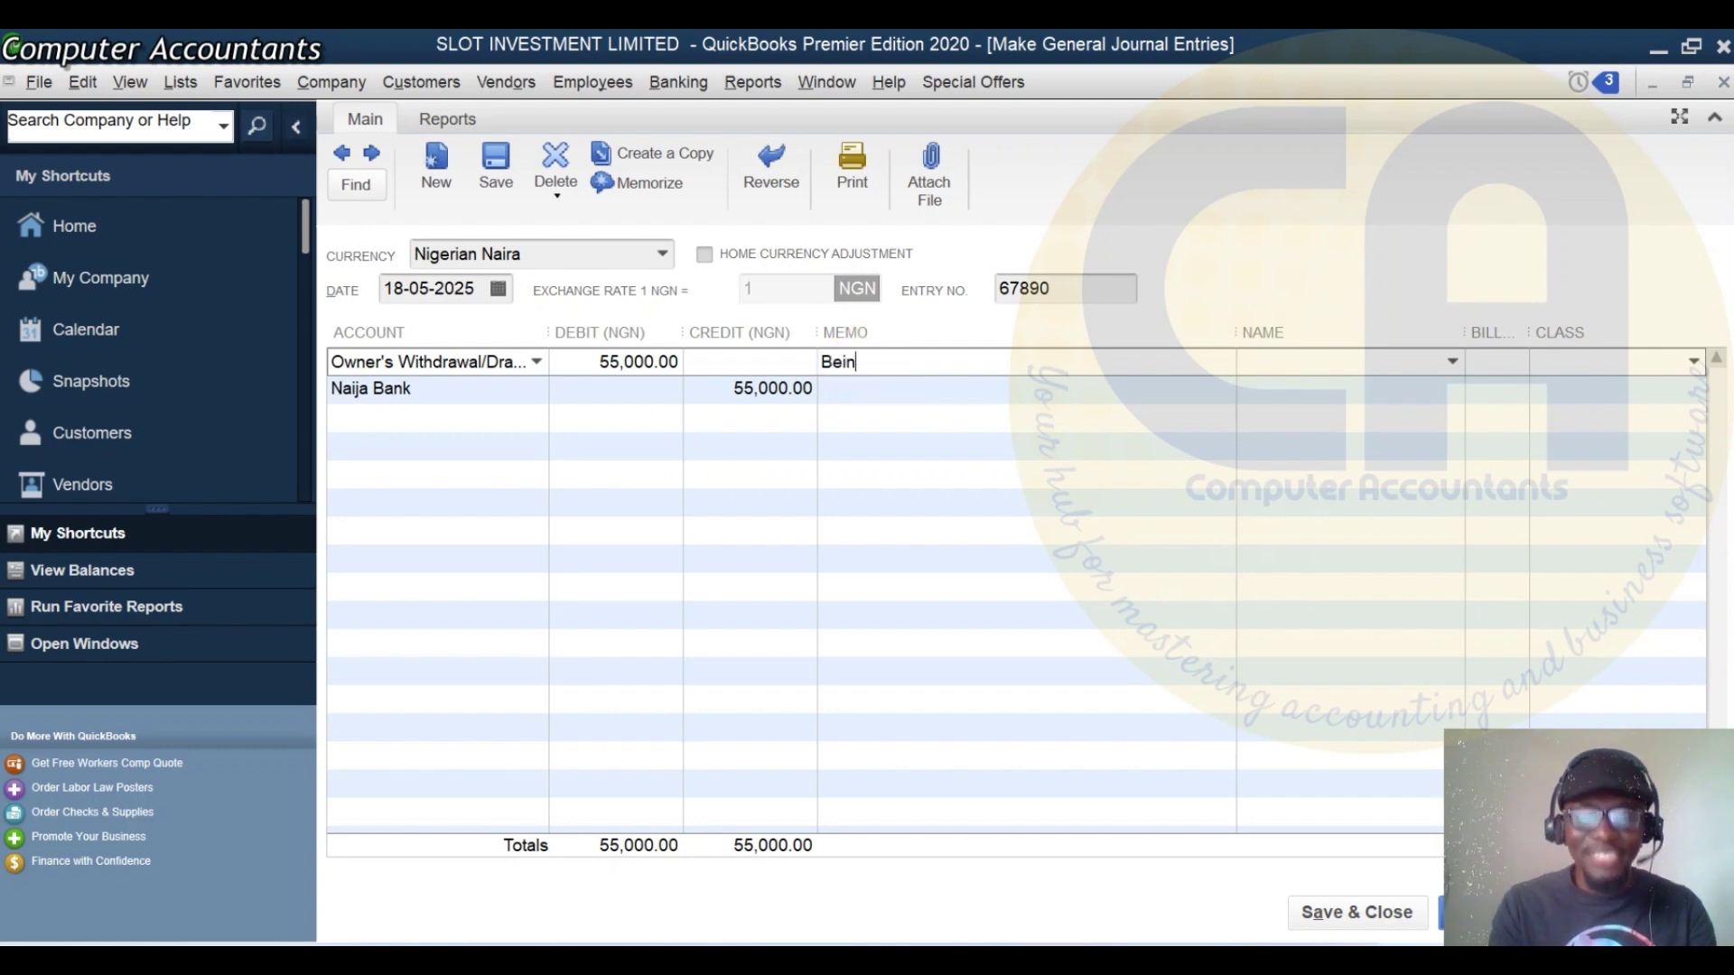
pyautogui.write('g dr')
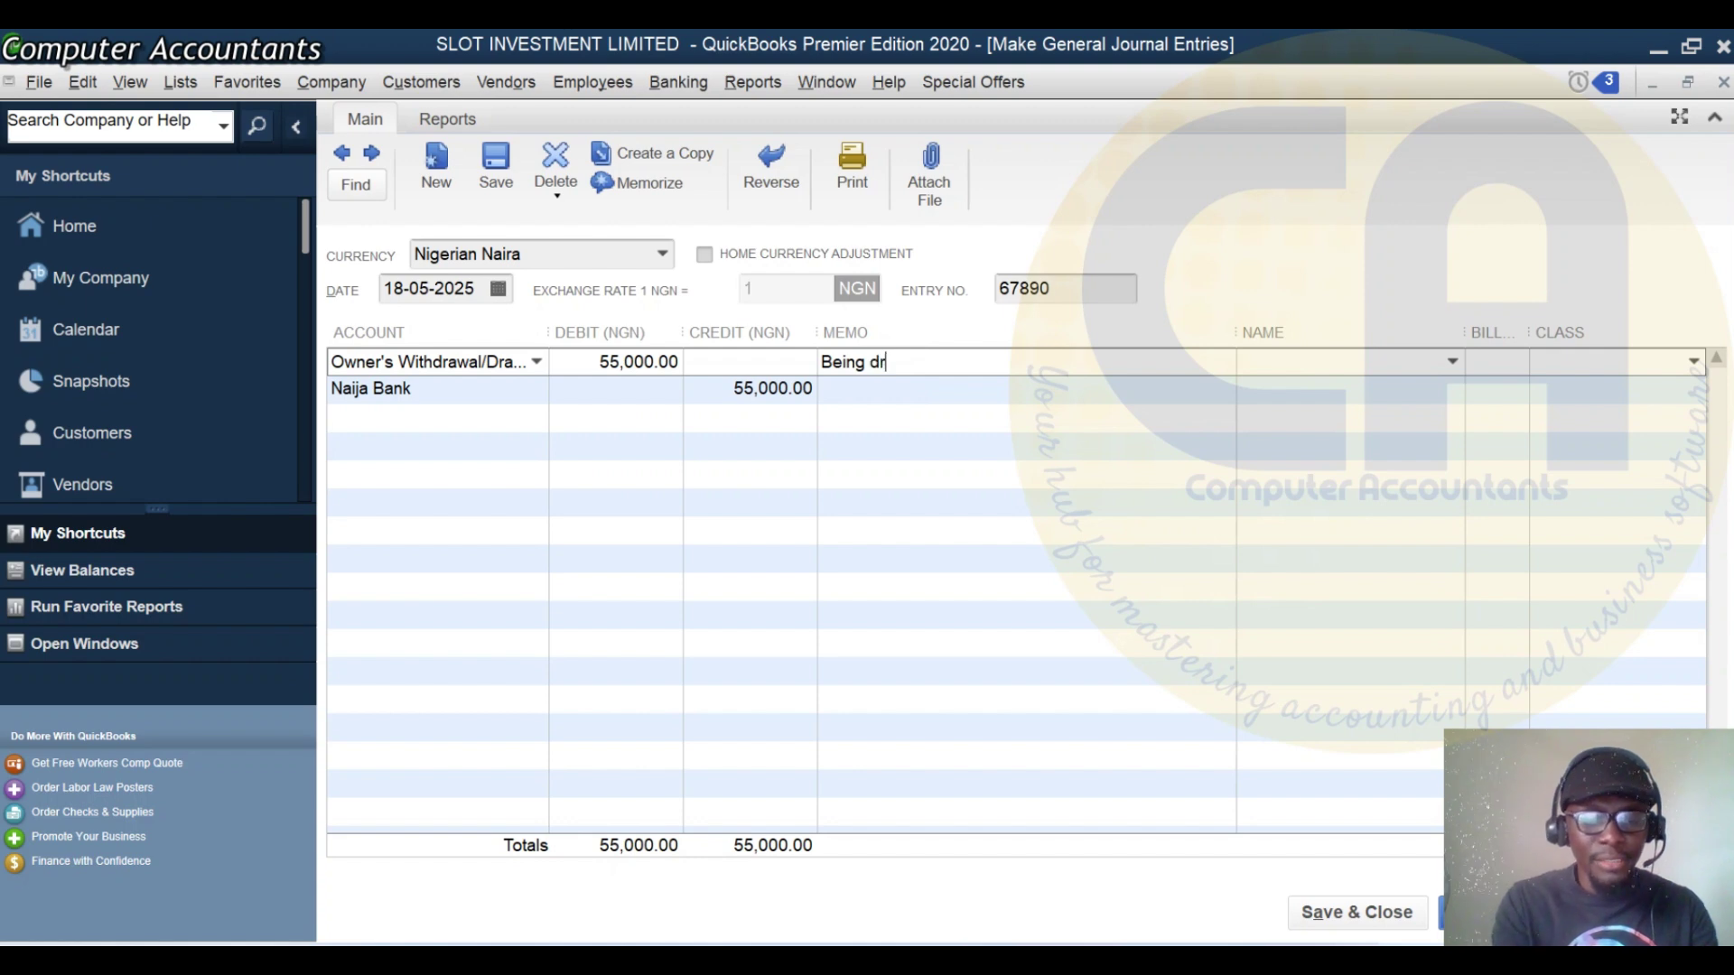
pyautogui.write('awing ')
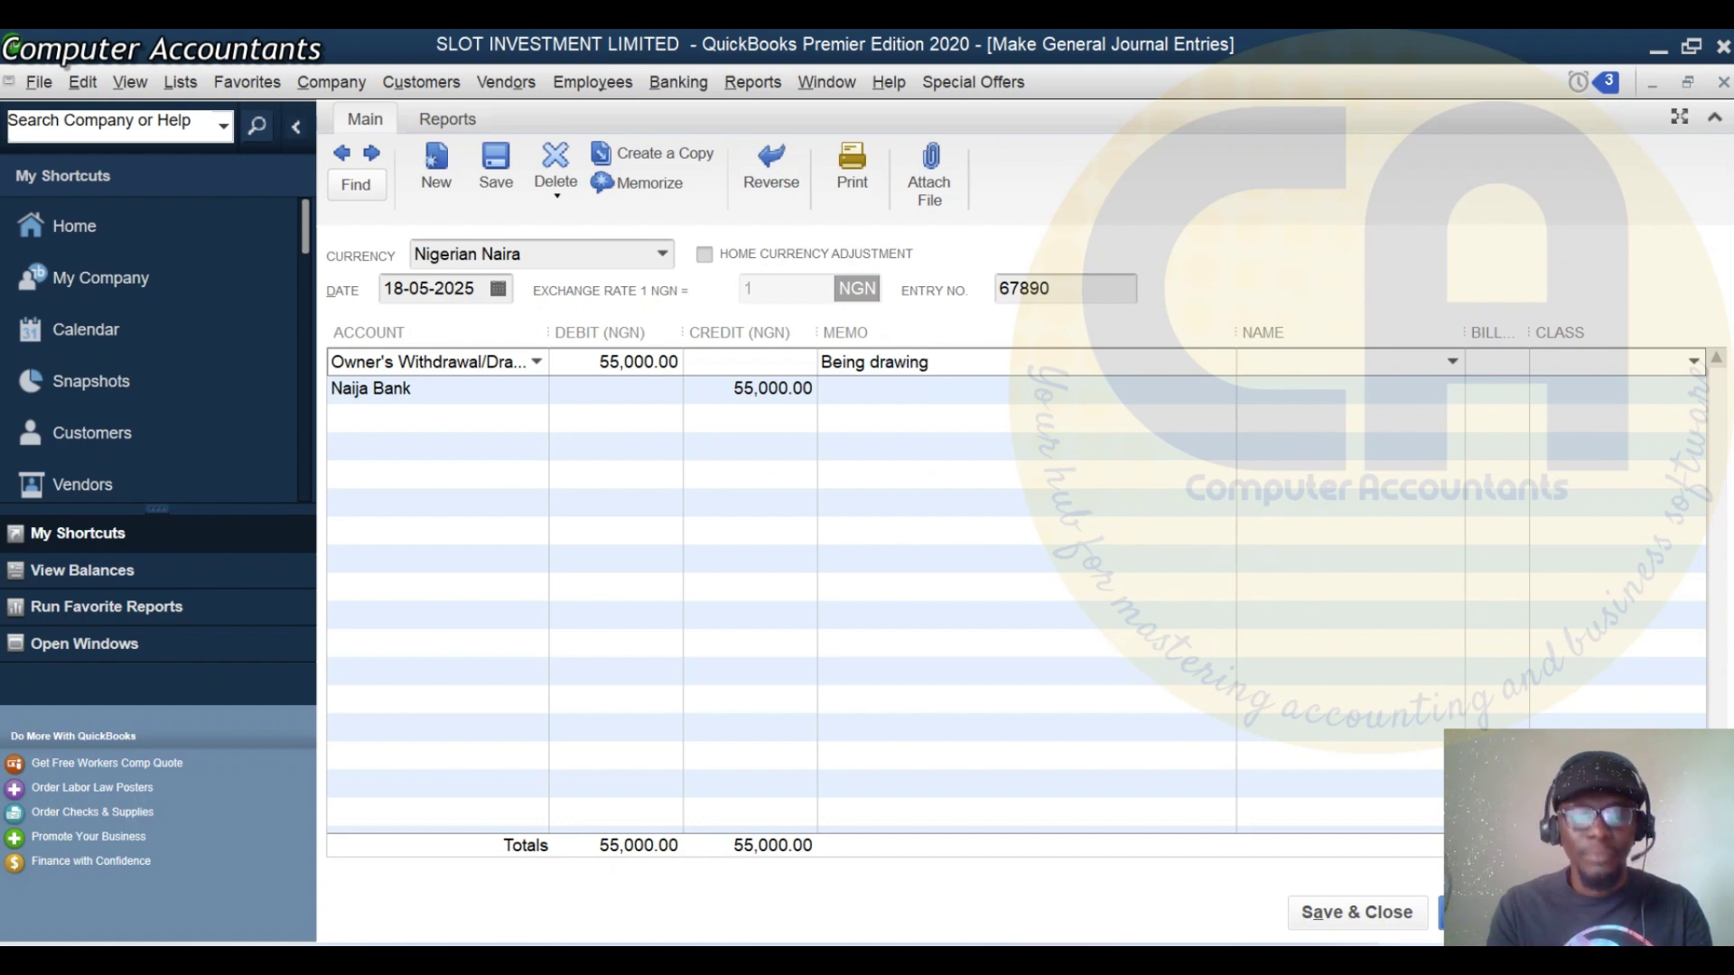
pyautogui.write('taken')
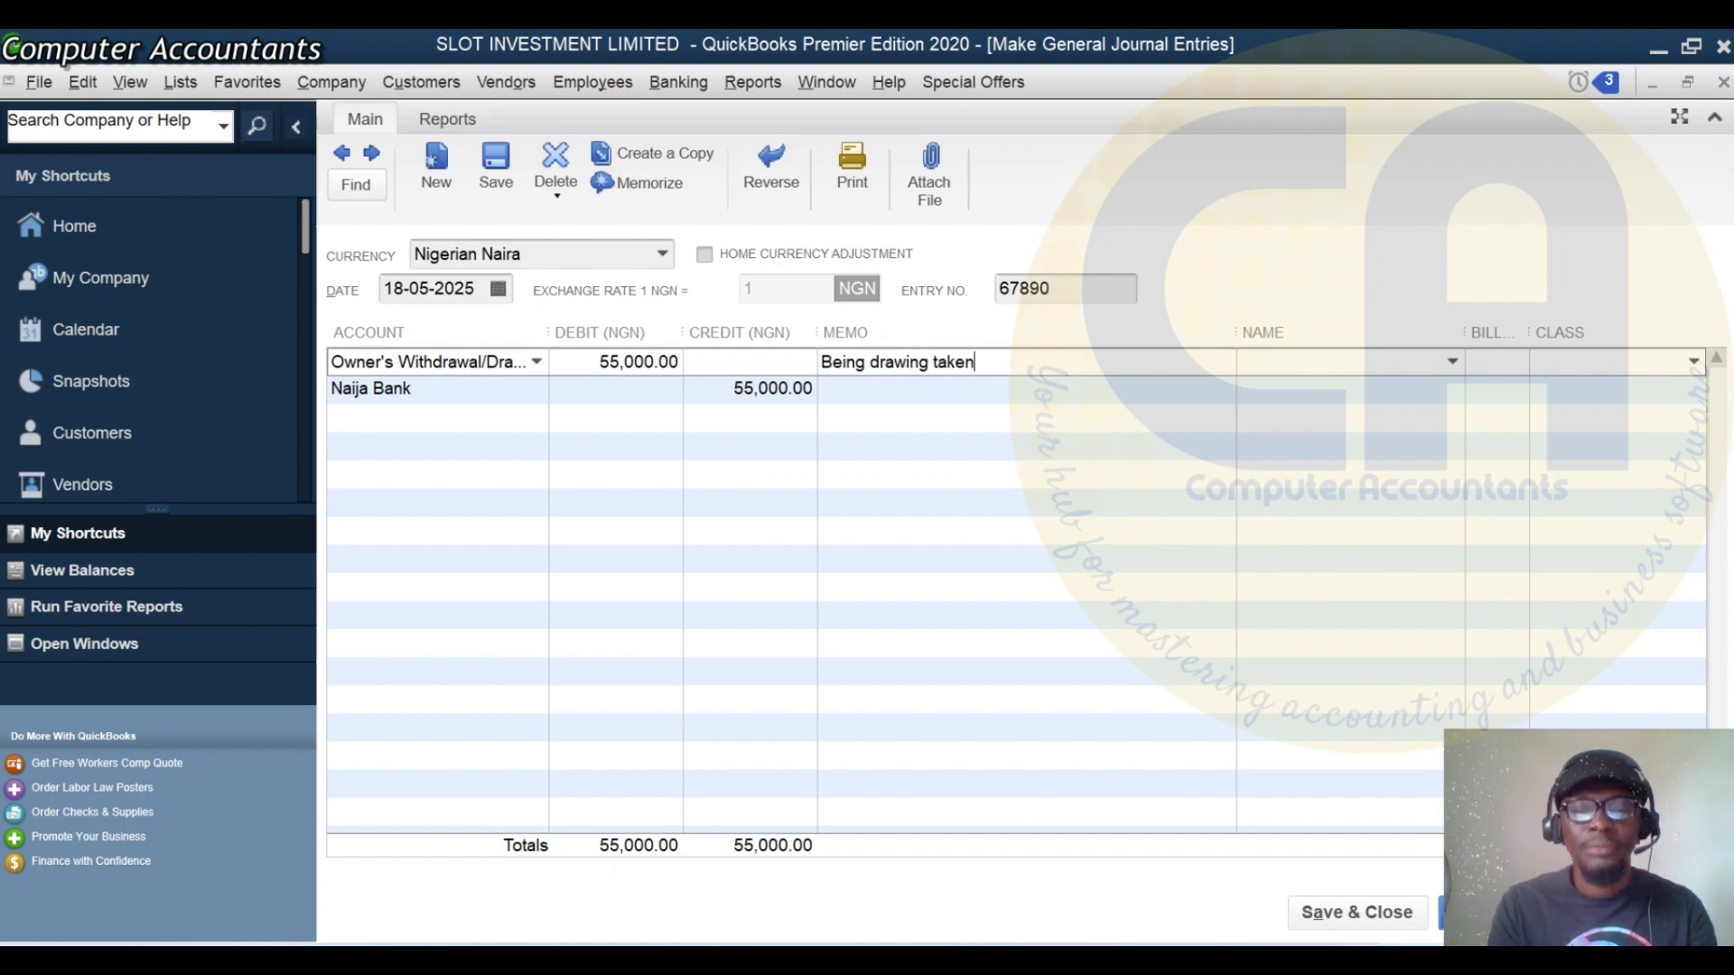
pyautogui.write(' by t')
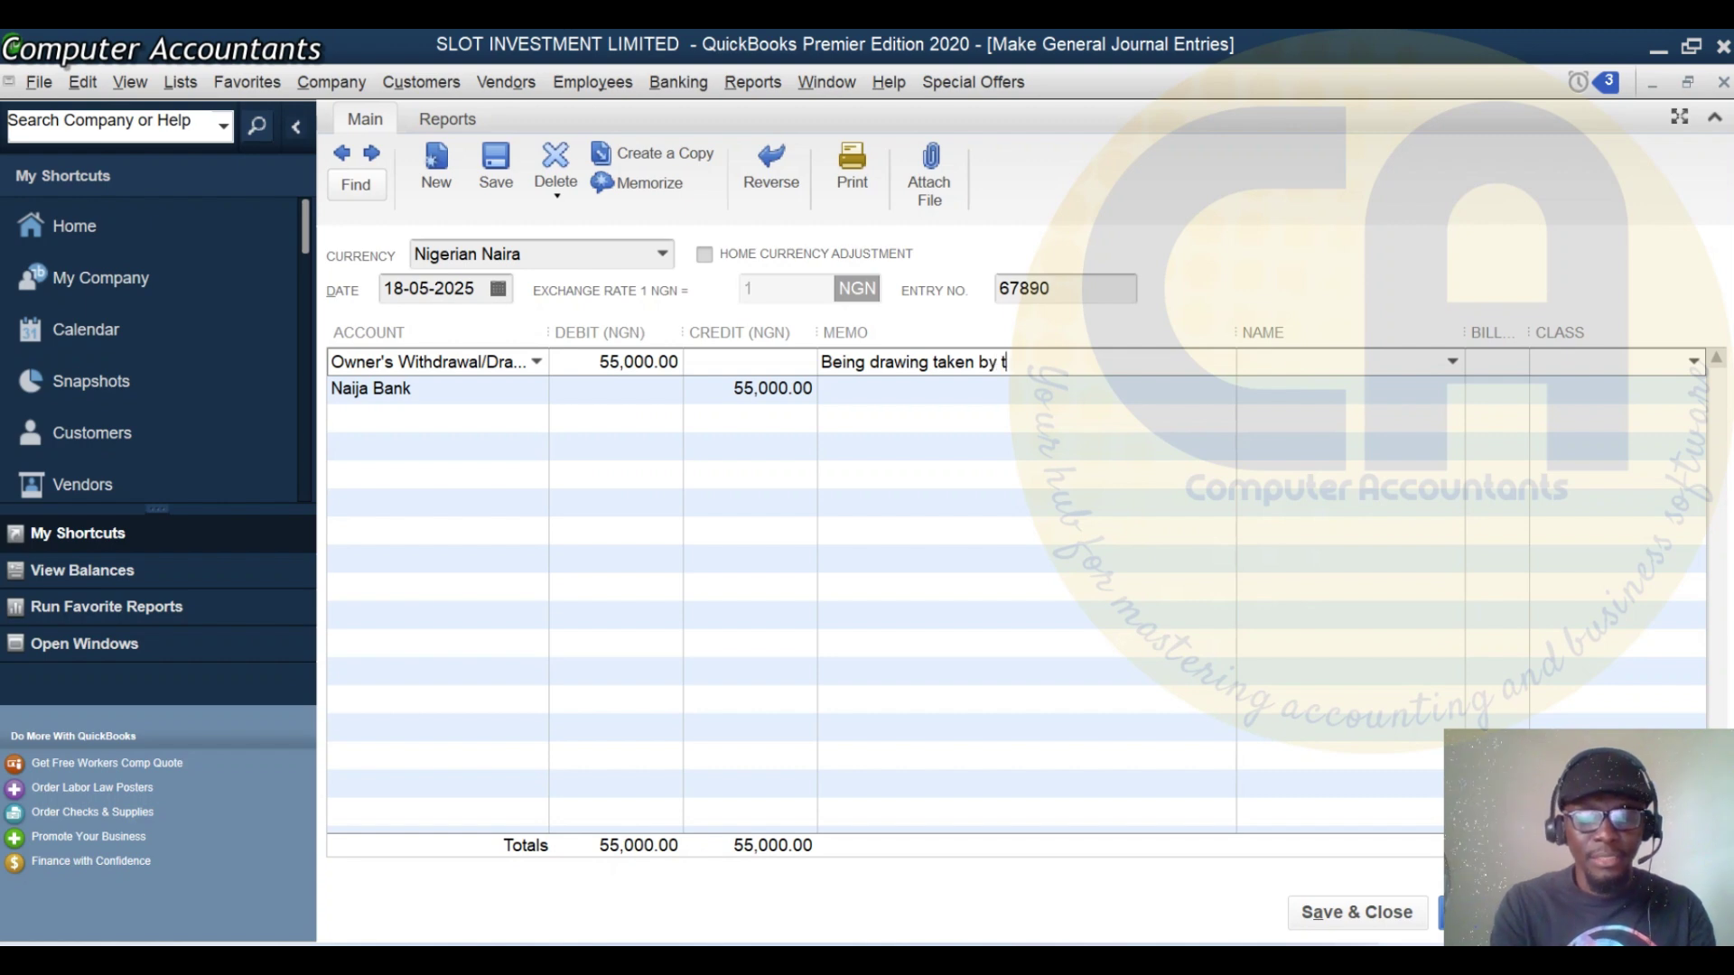
pyautogui.write('he own')
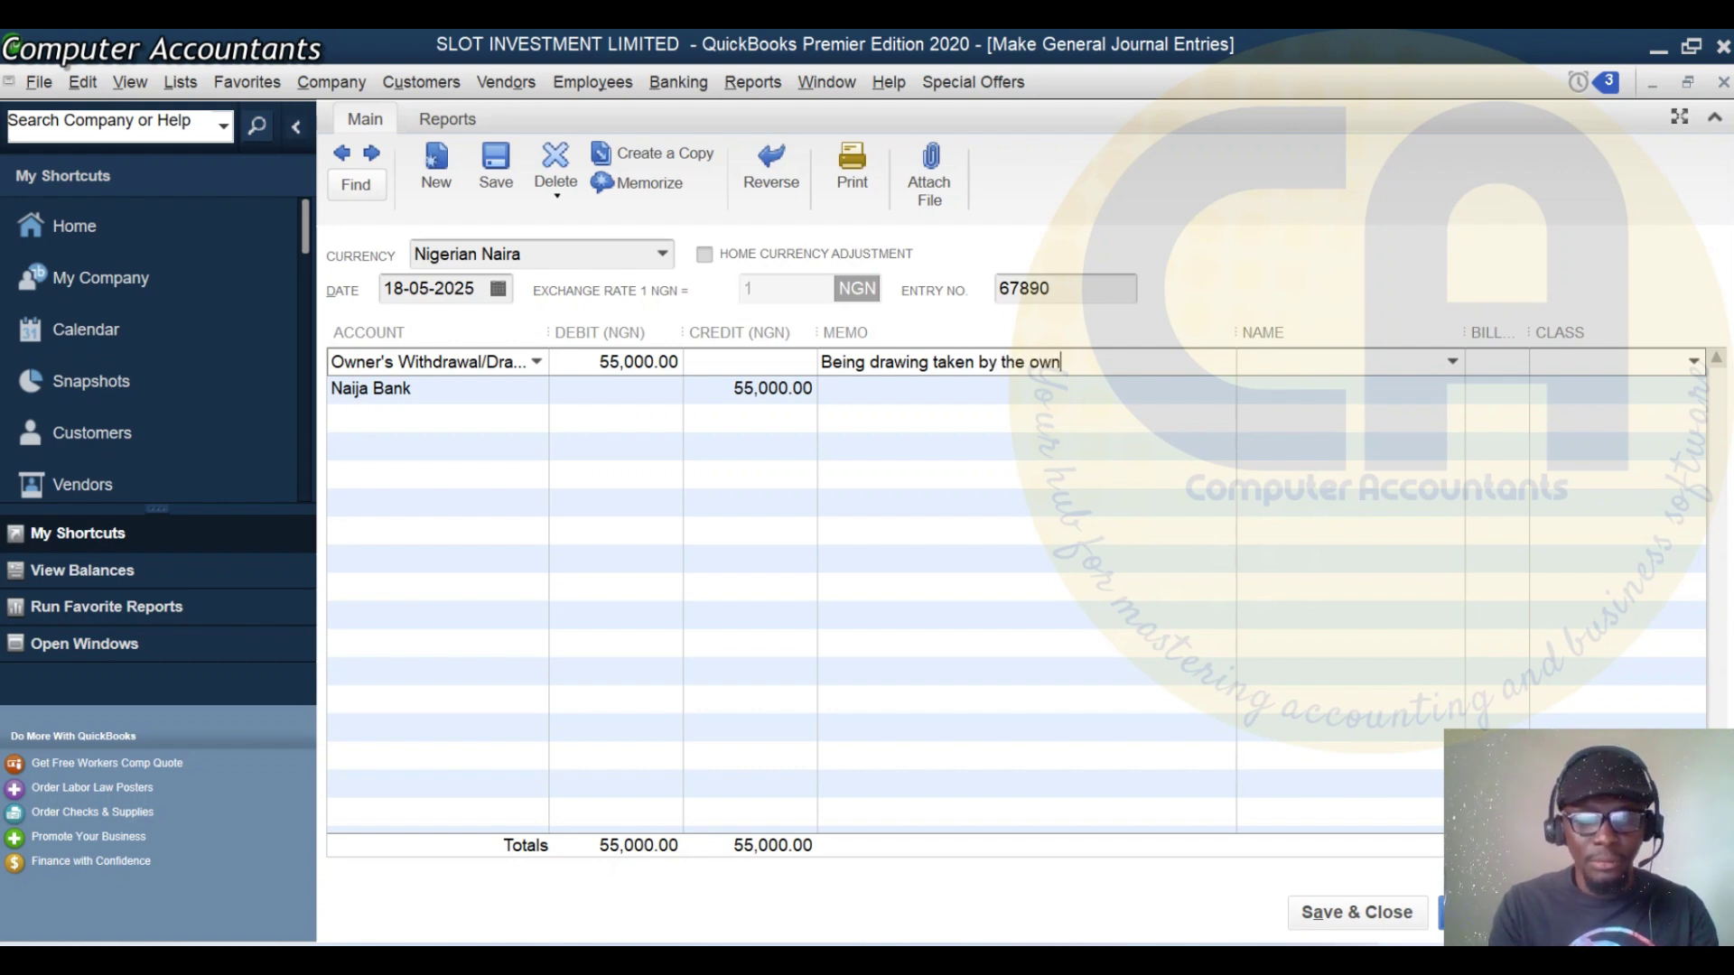
pyautogui.write('er for')
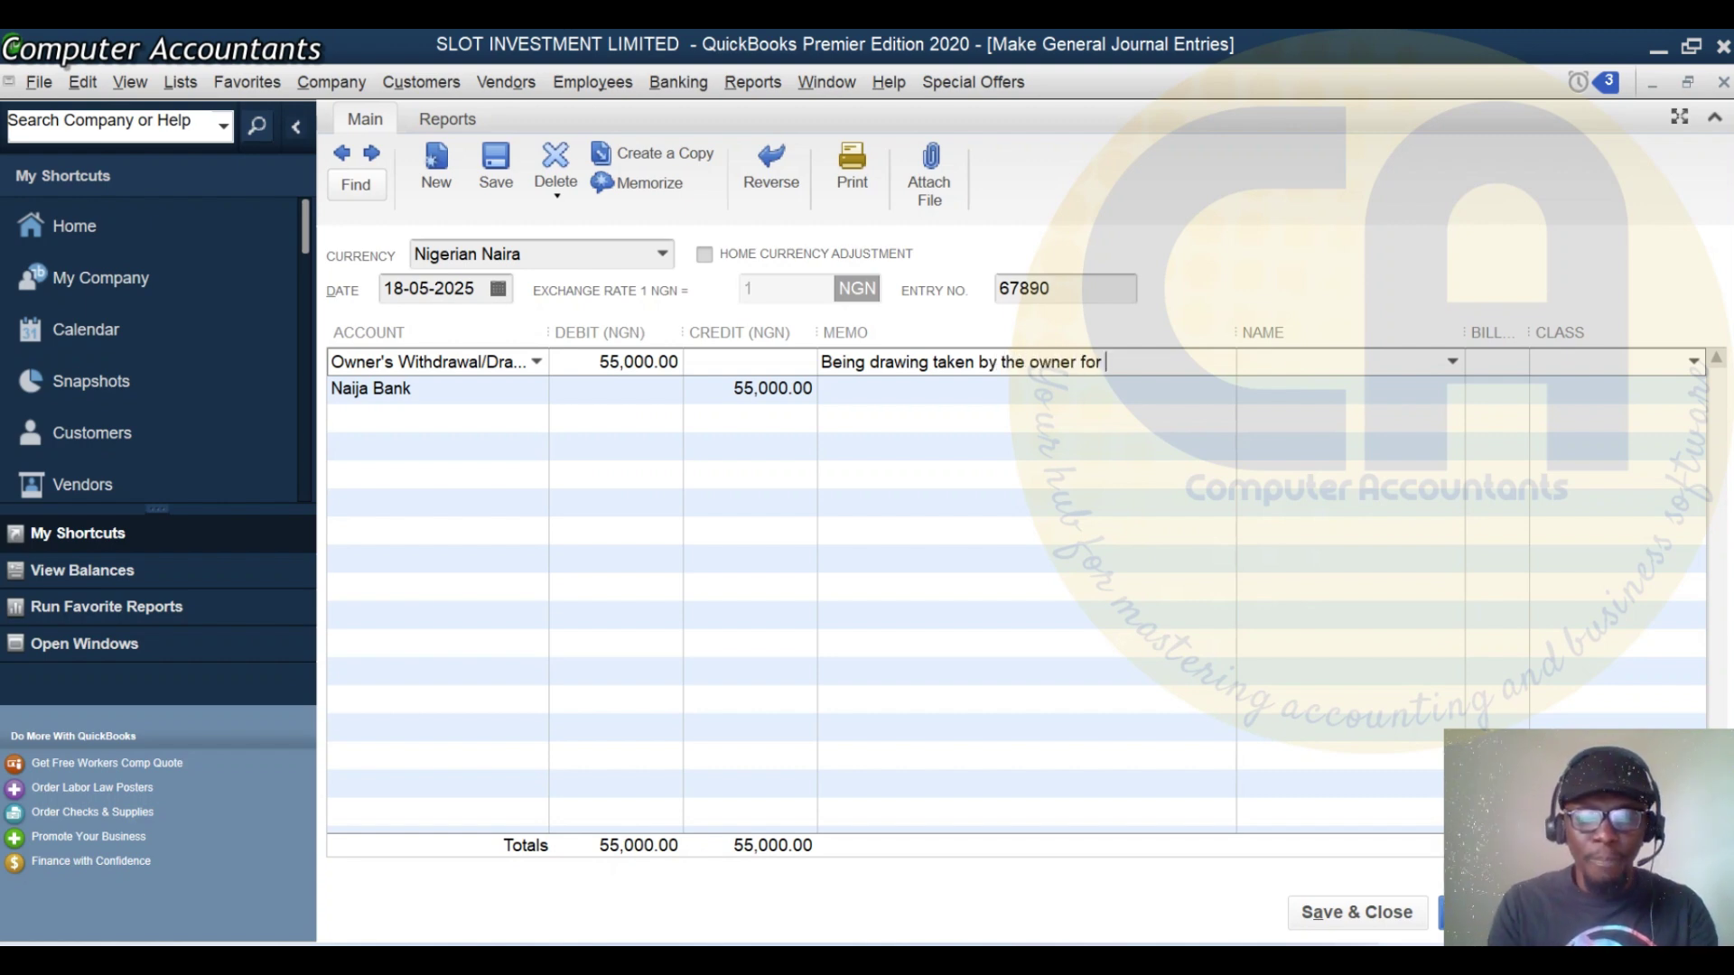
pyautogui.write(' pw')
pyautogui.press('BackSpace')
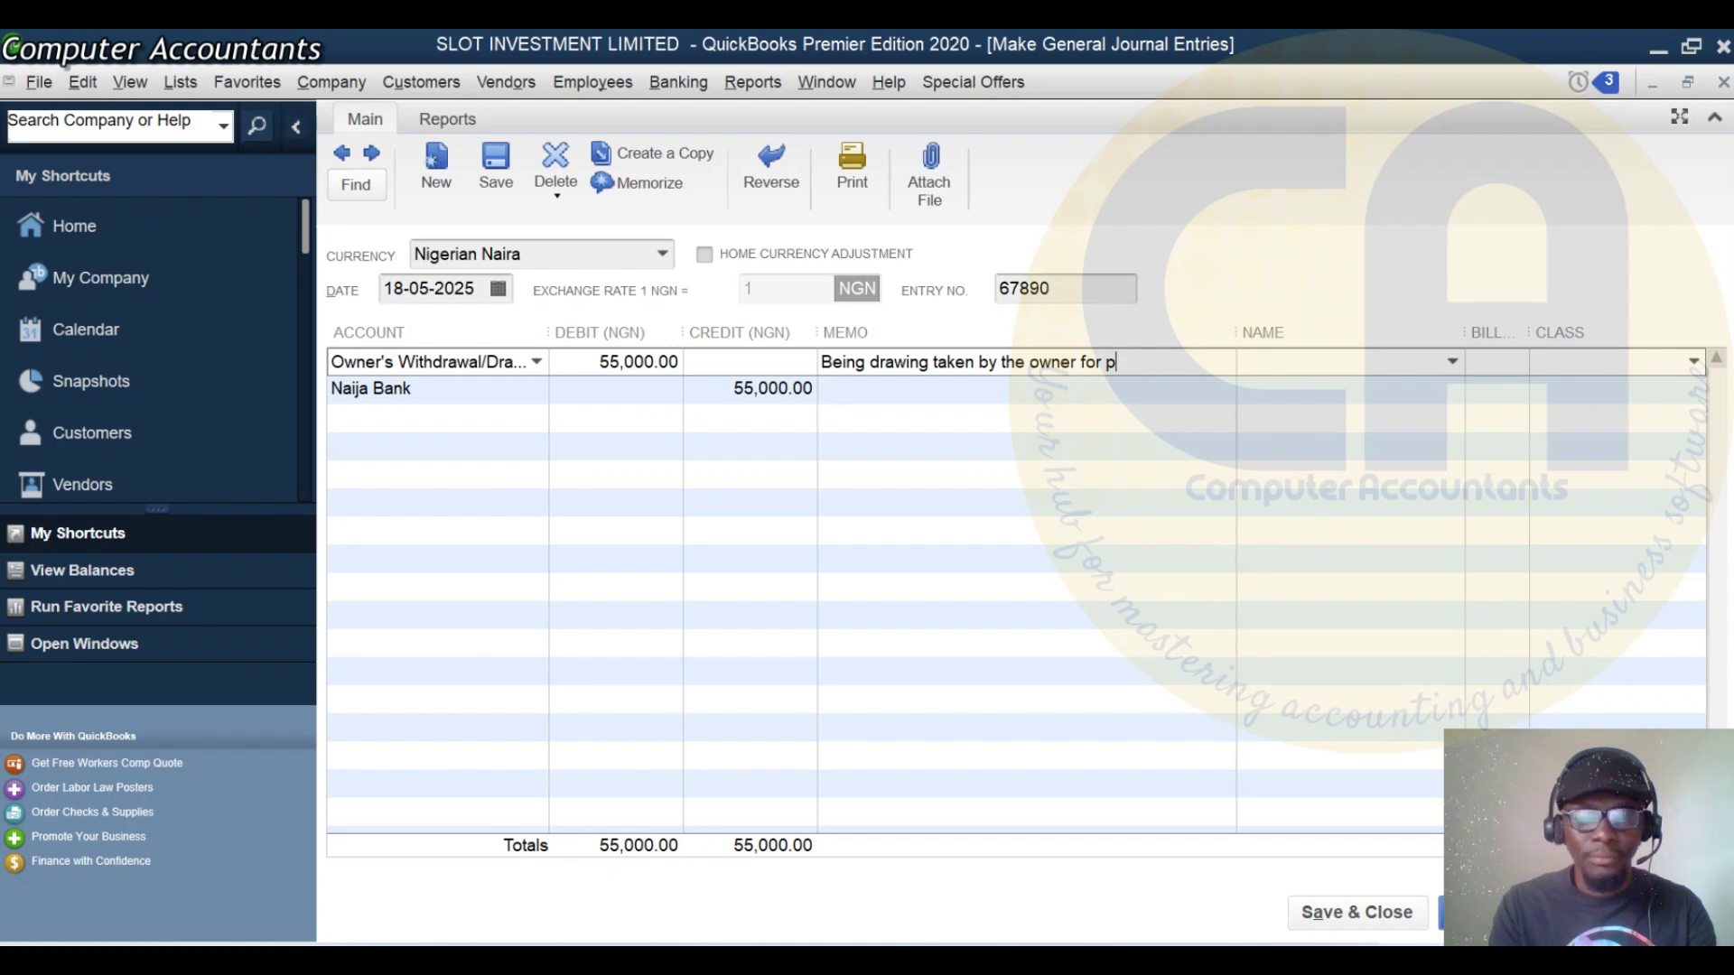
pyautogui.write('er')
pyautogui.write('sona')
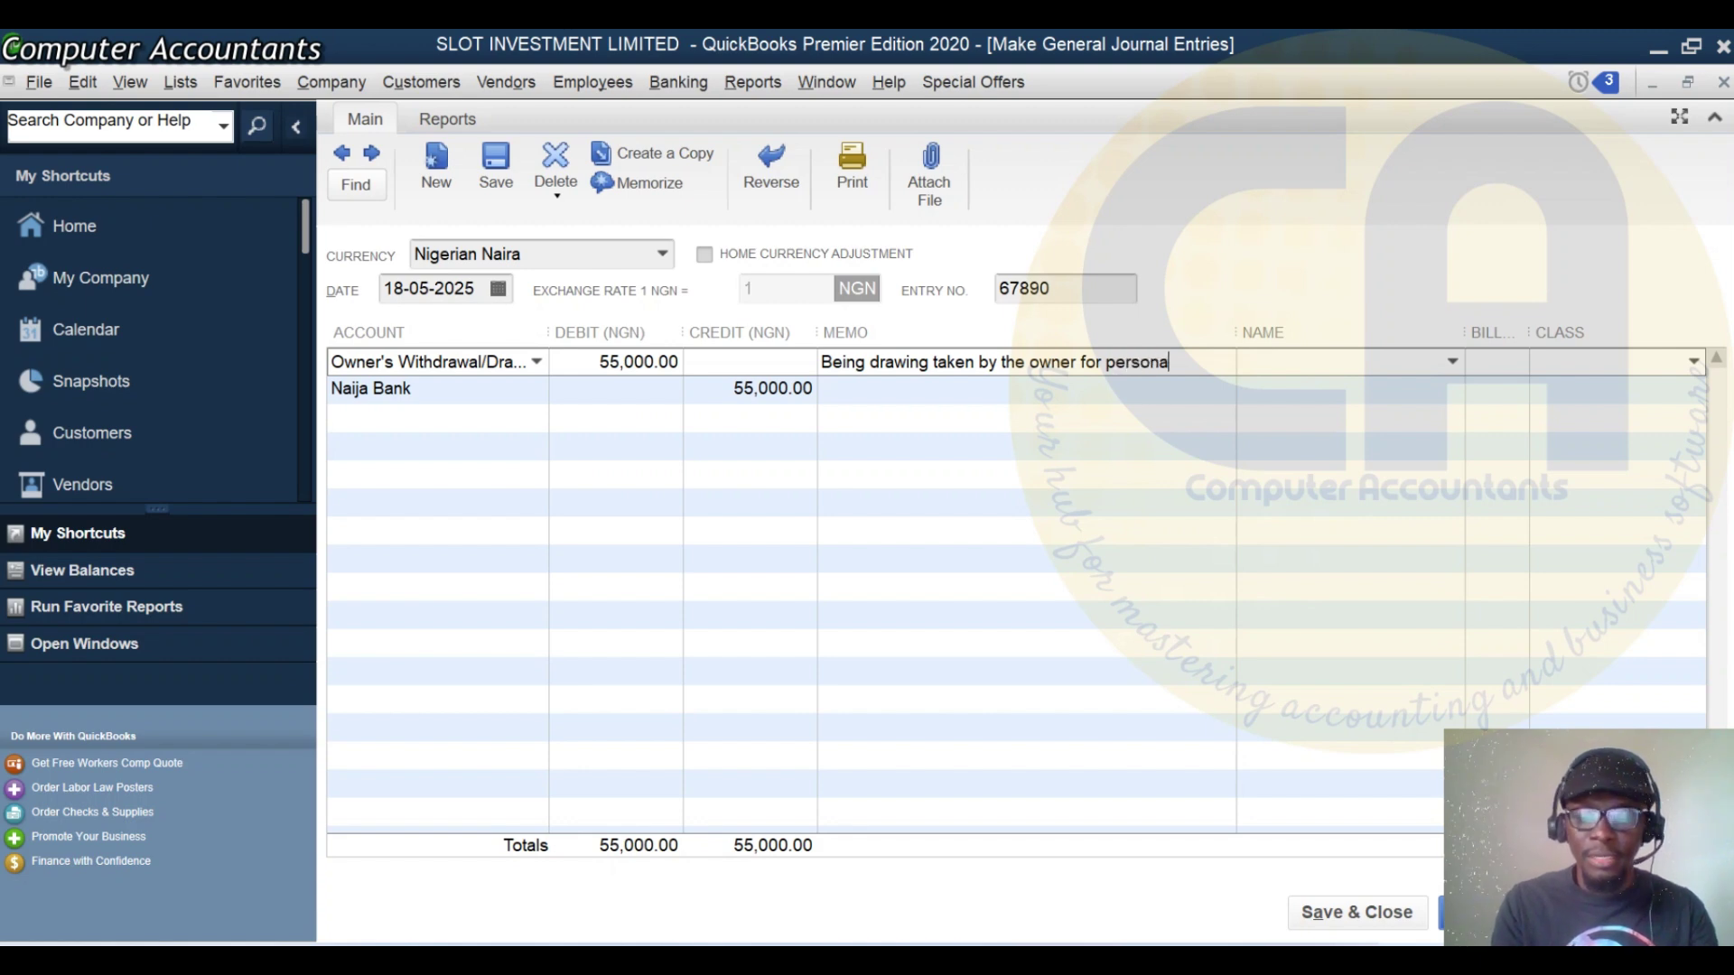
pyautogui.write('l use')
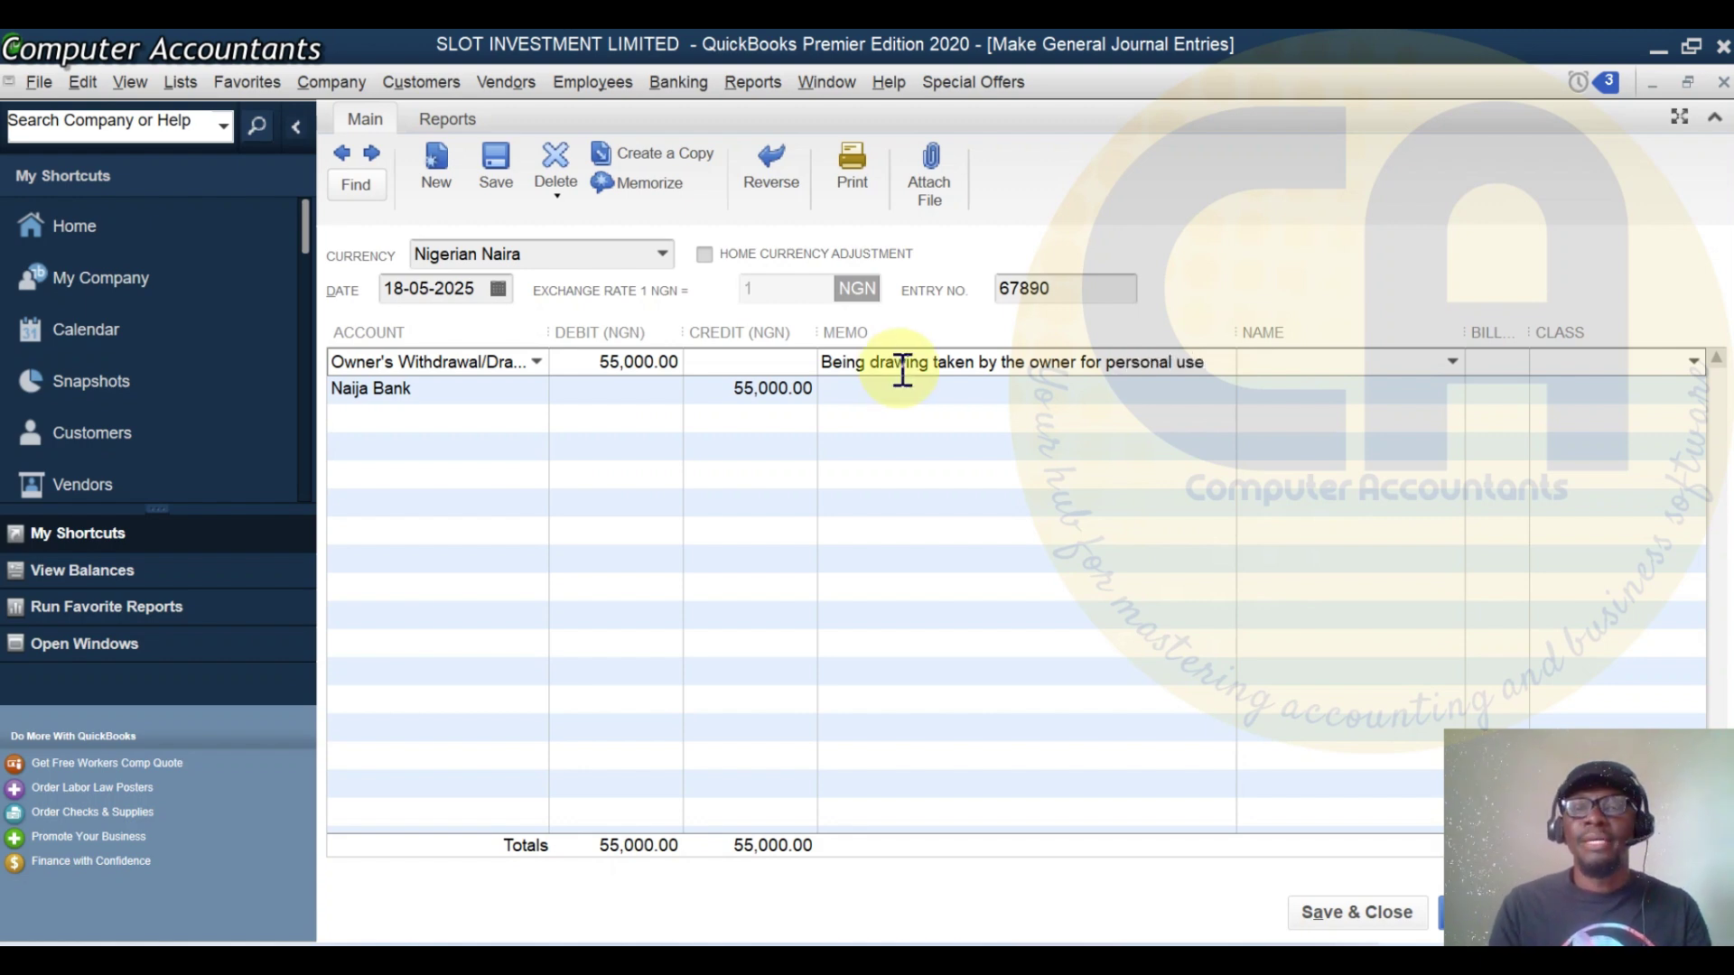
pyautogui.moveTo(1223, 366); pyautogui.dragTo(722, 365)
pyautogui.hotkey('ctrl', 'c')
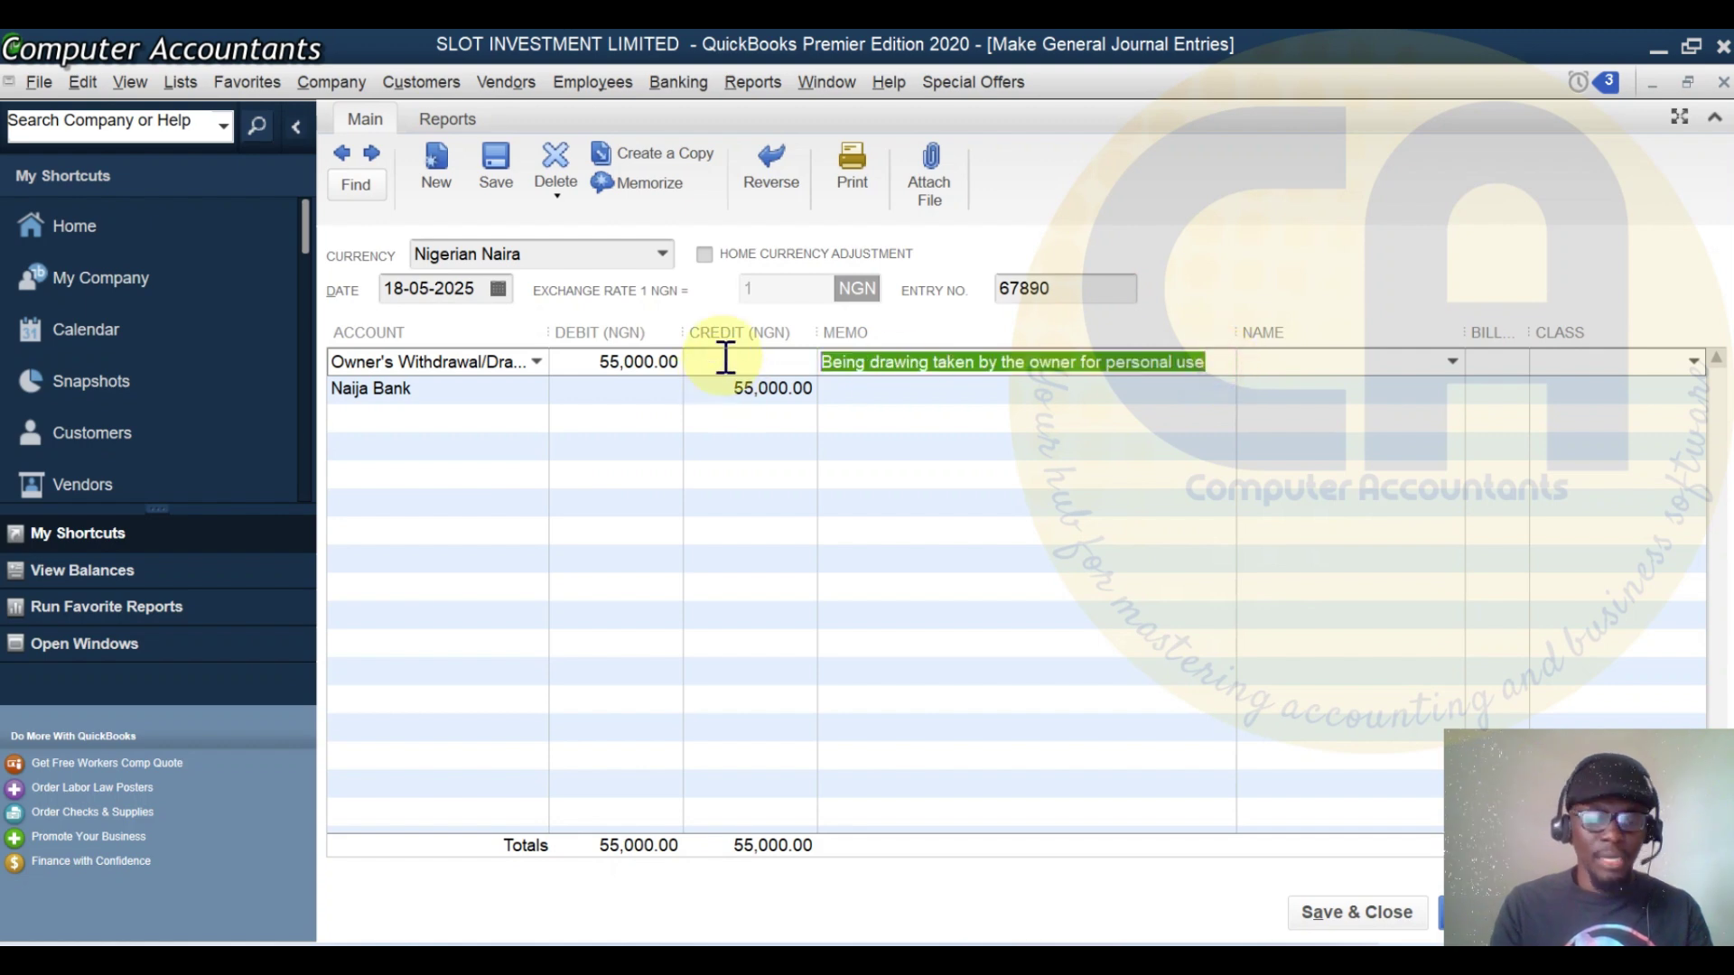
pyautogui.click(859, 391)
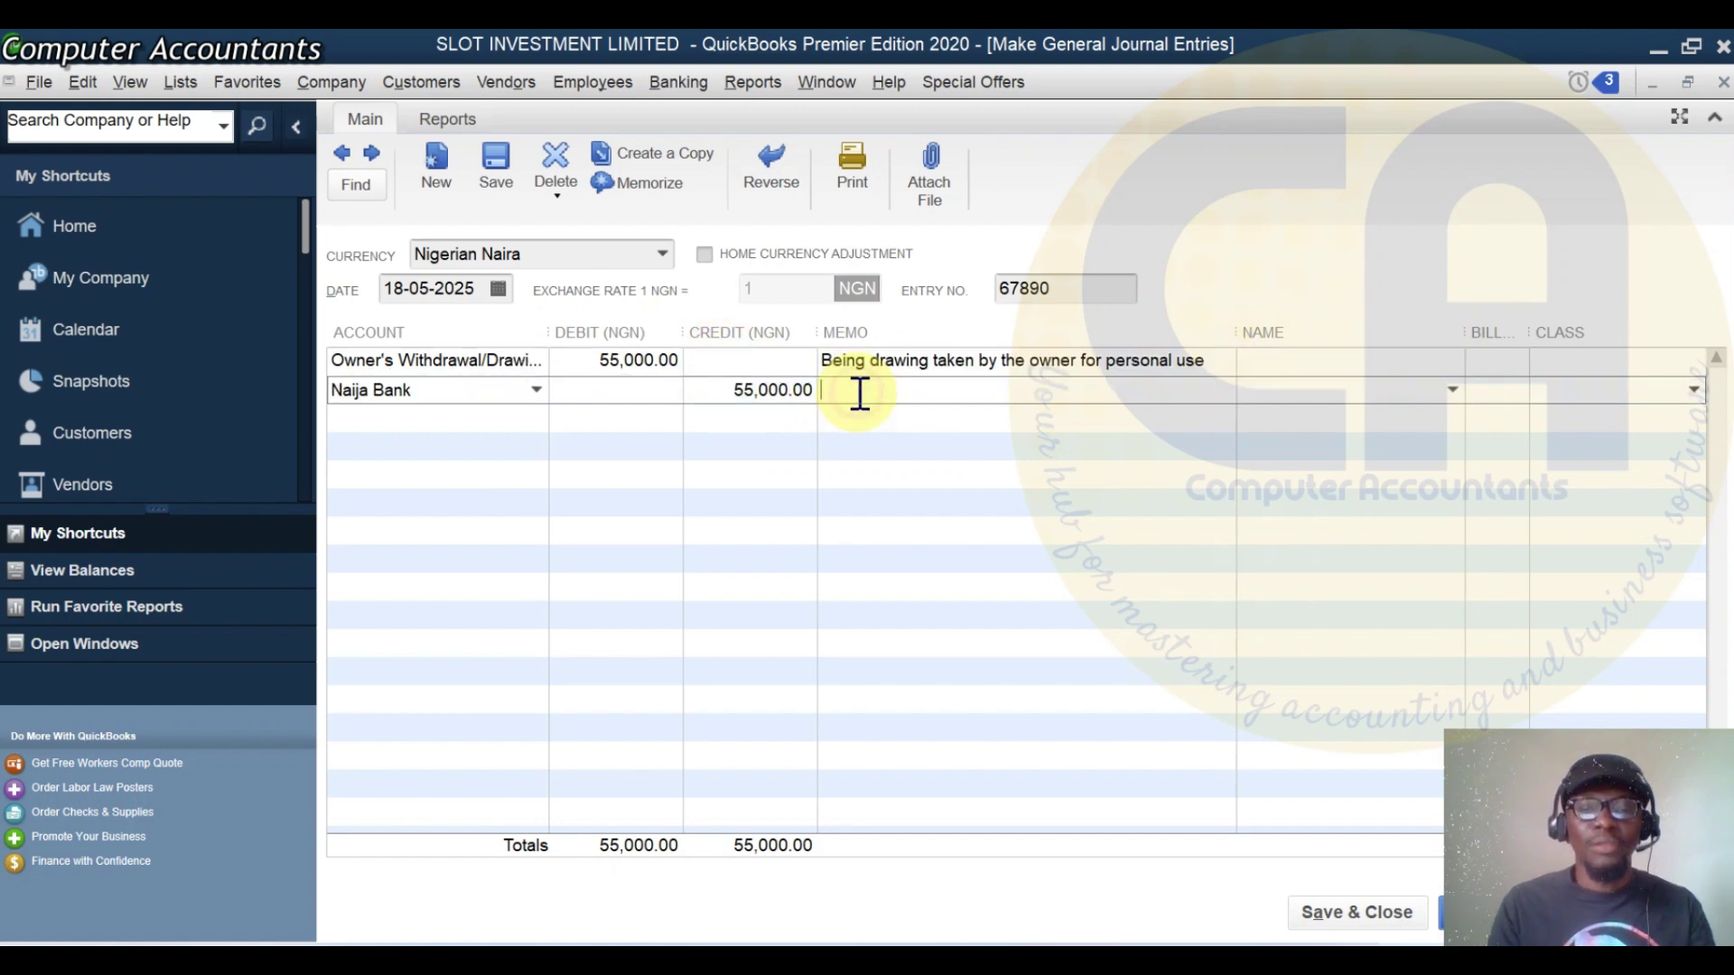
# Paste the memo onto the Naija Bank line and save the entry without classes
pyautogui.hotkey('ctrl', 'v')
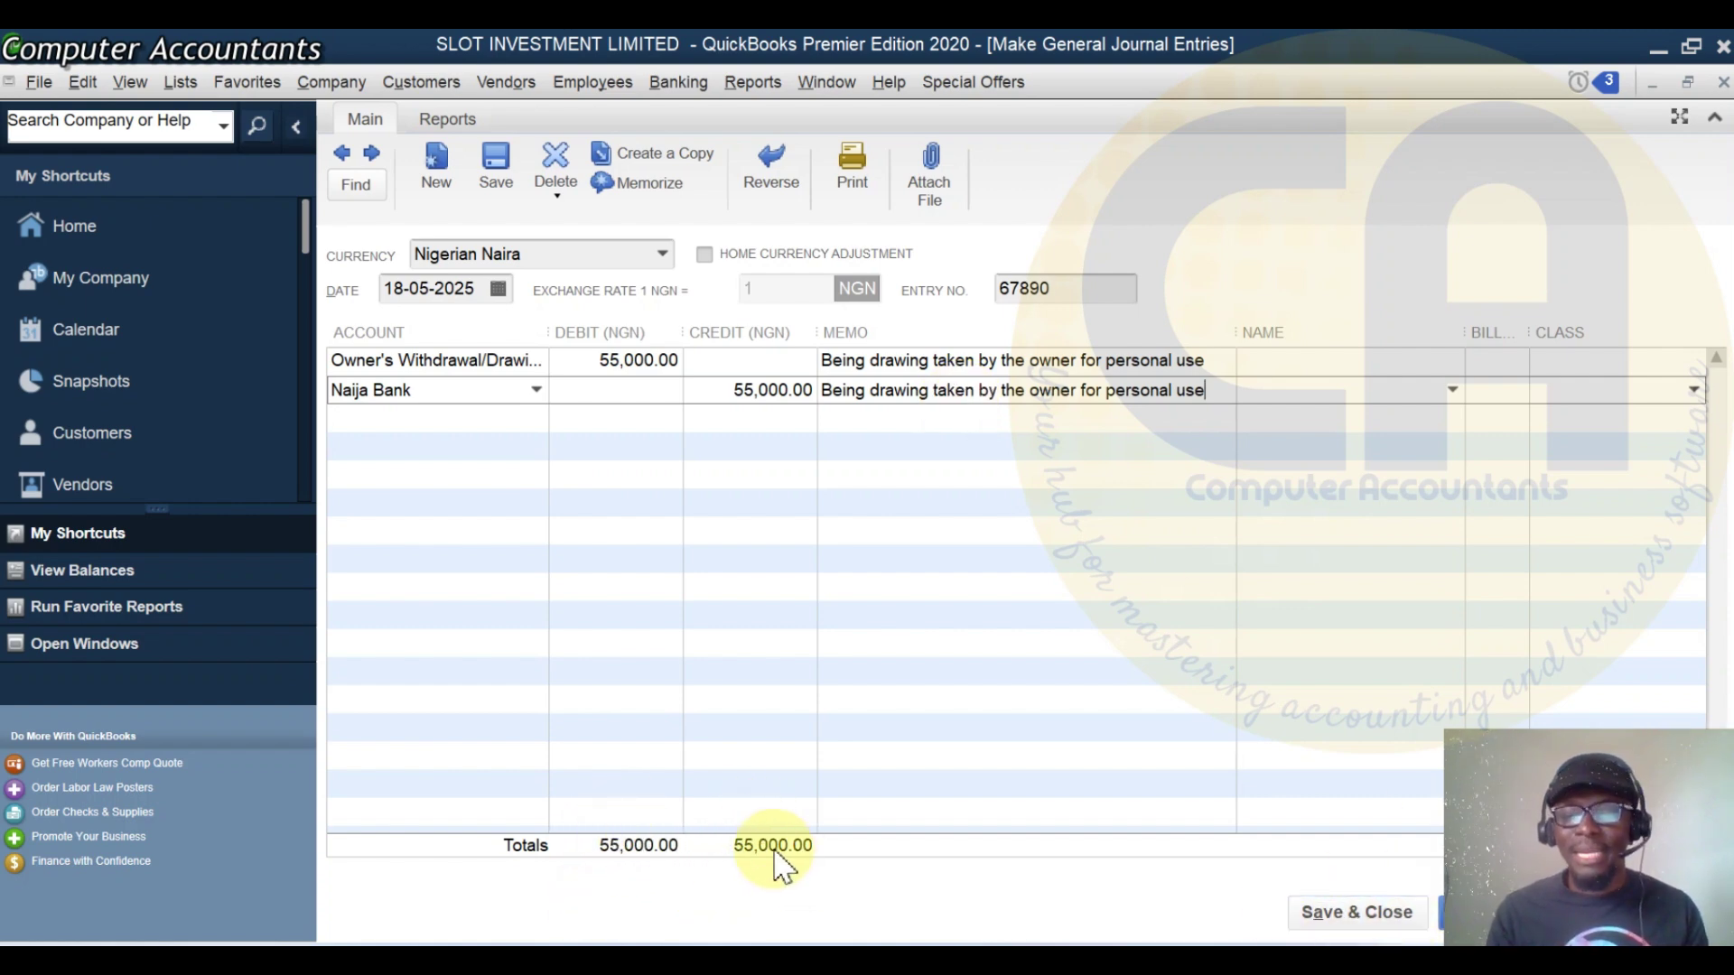
pyautogui.click(1359, 916)
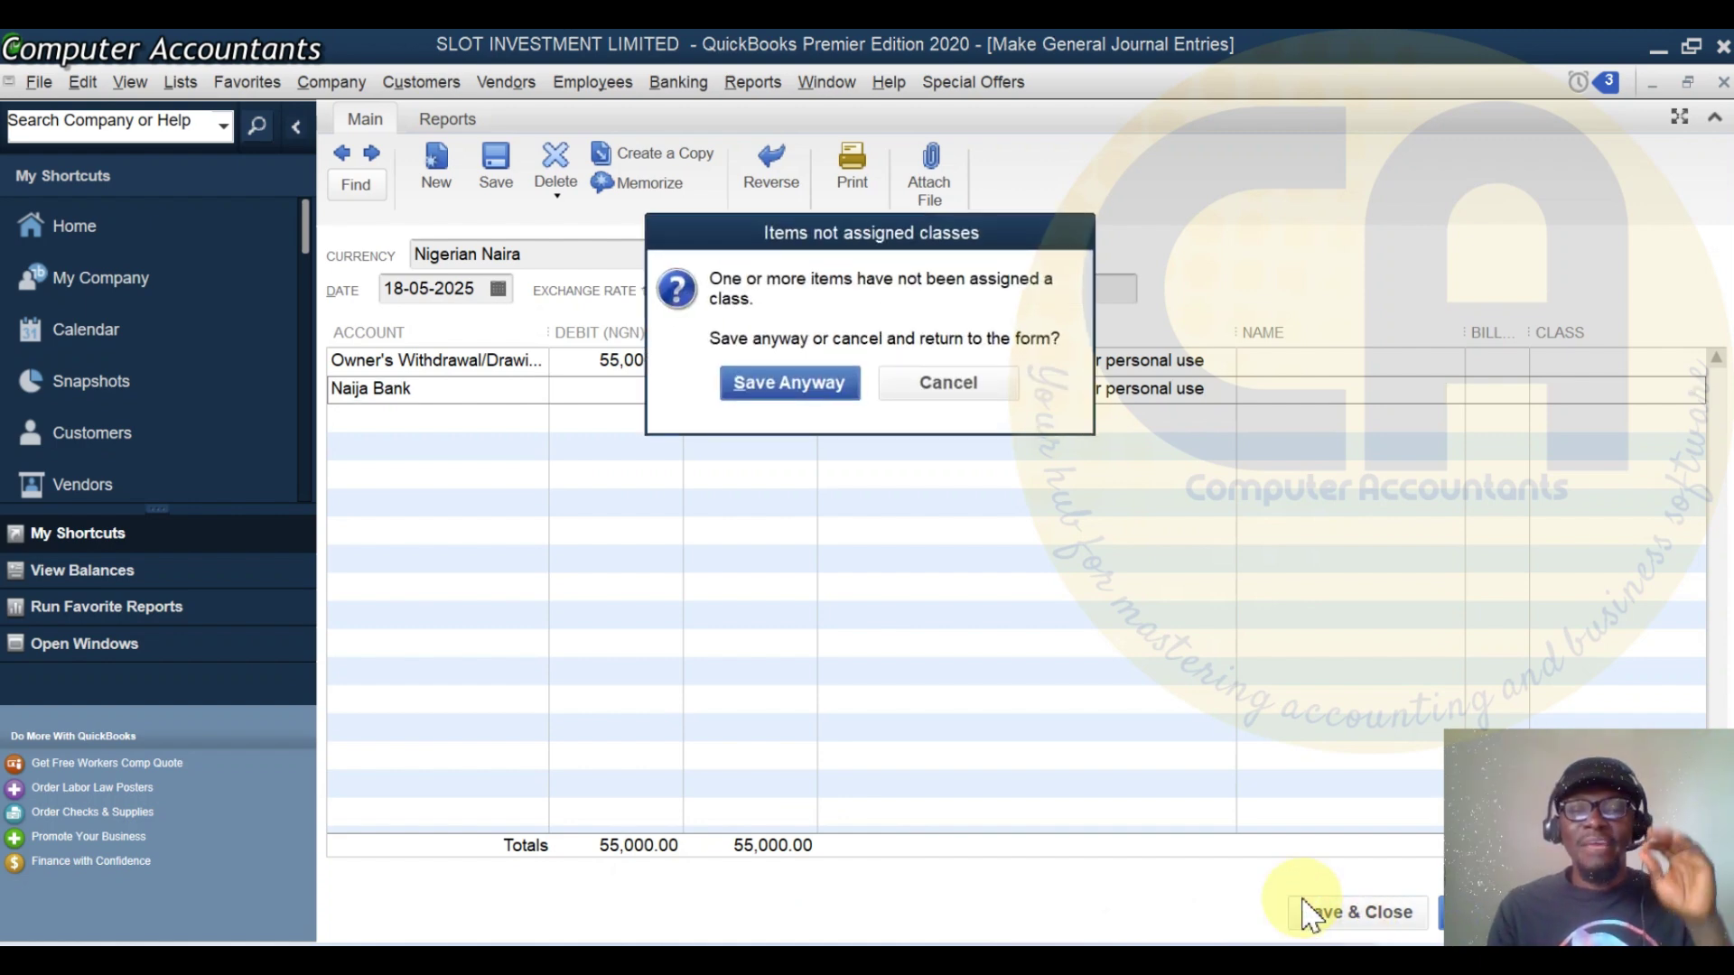
pyautogui.click(804, 390)
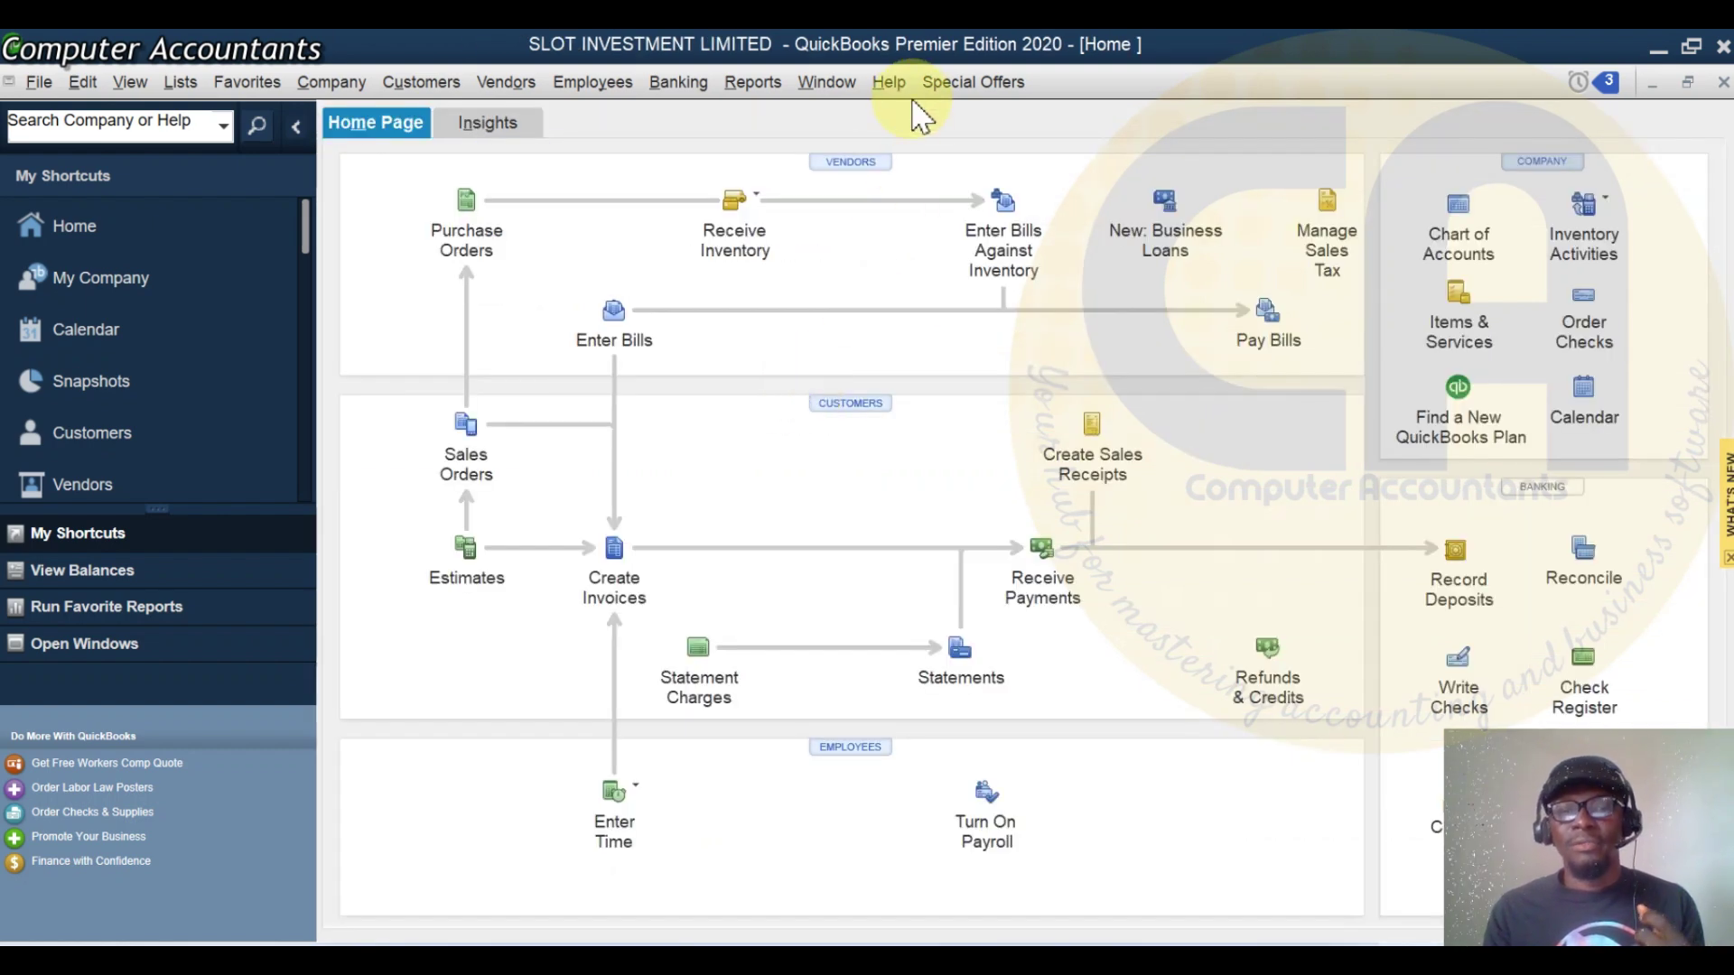
# Run the Balance Sheet Standard report and confirm Owner's Withdrawal/Drawings shows -55,000.00 under Equity
pyautogui.click(753, 82)
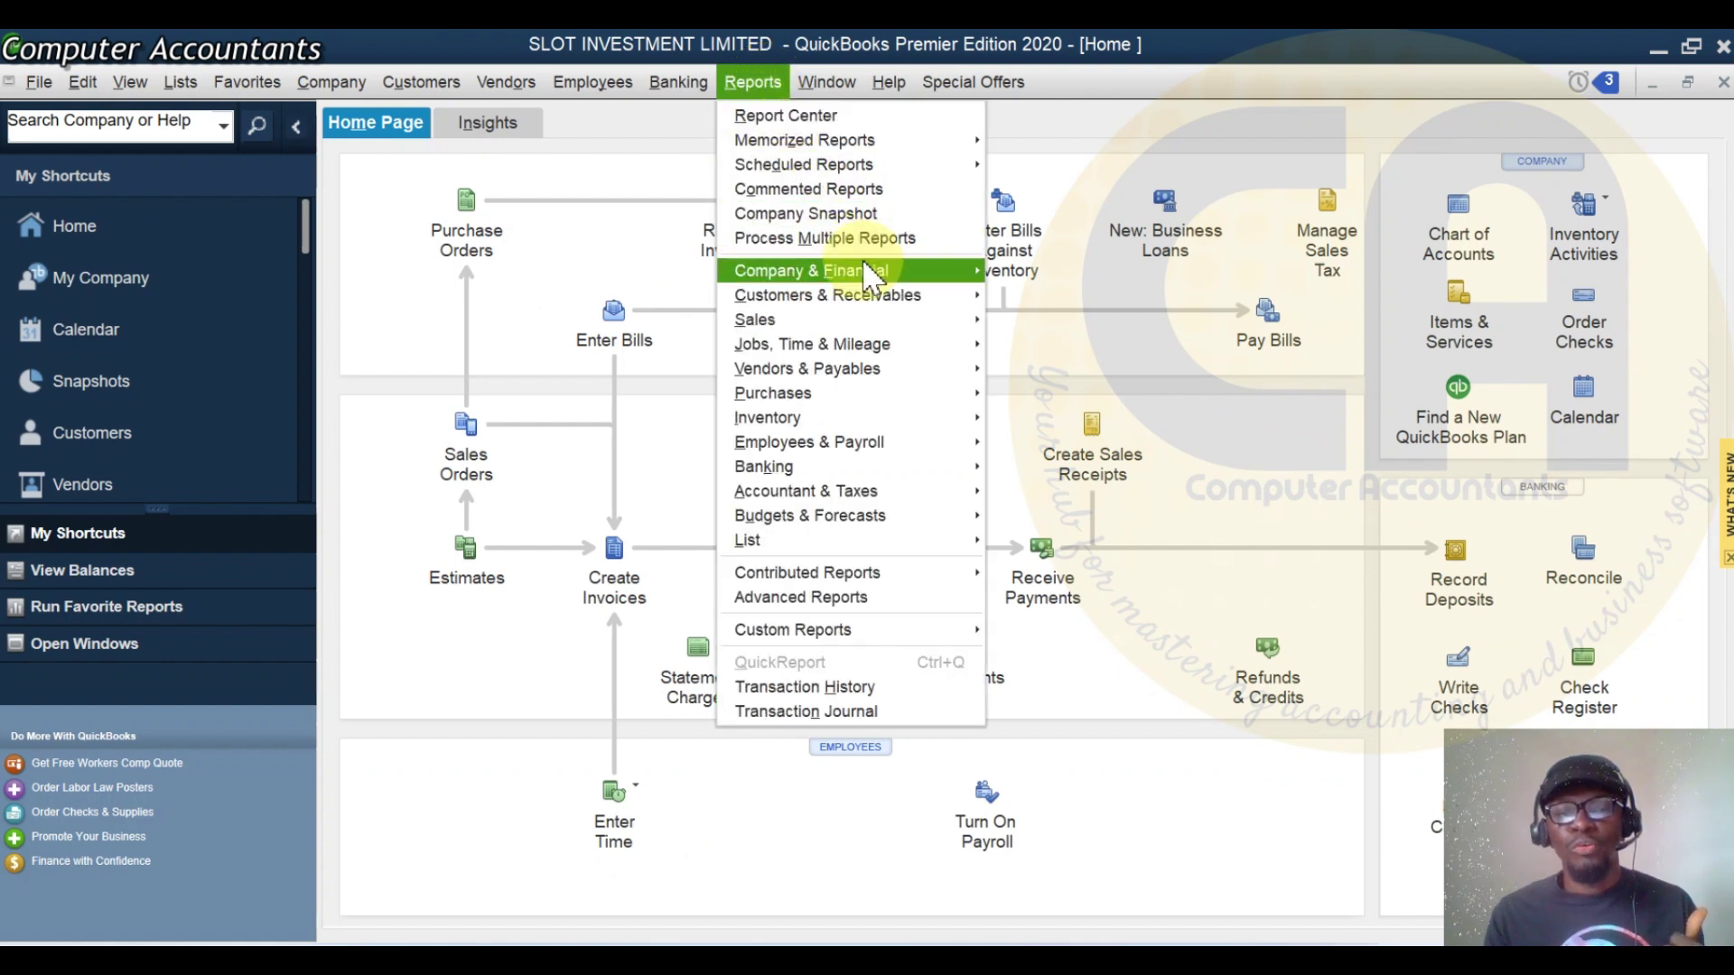
pyautogui.moveTo(857, 270)
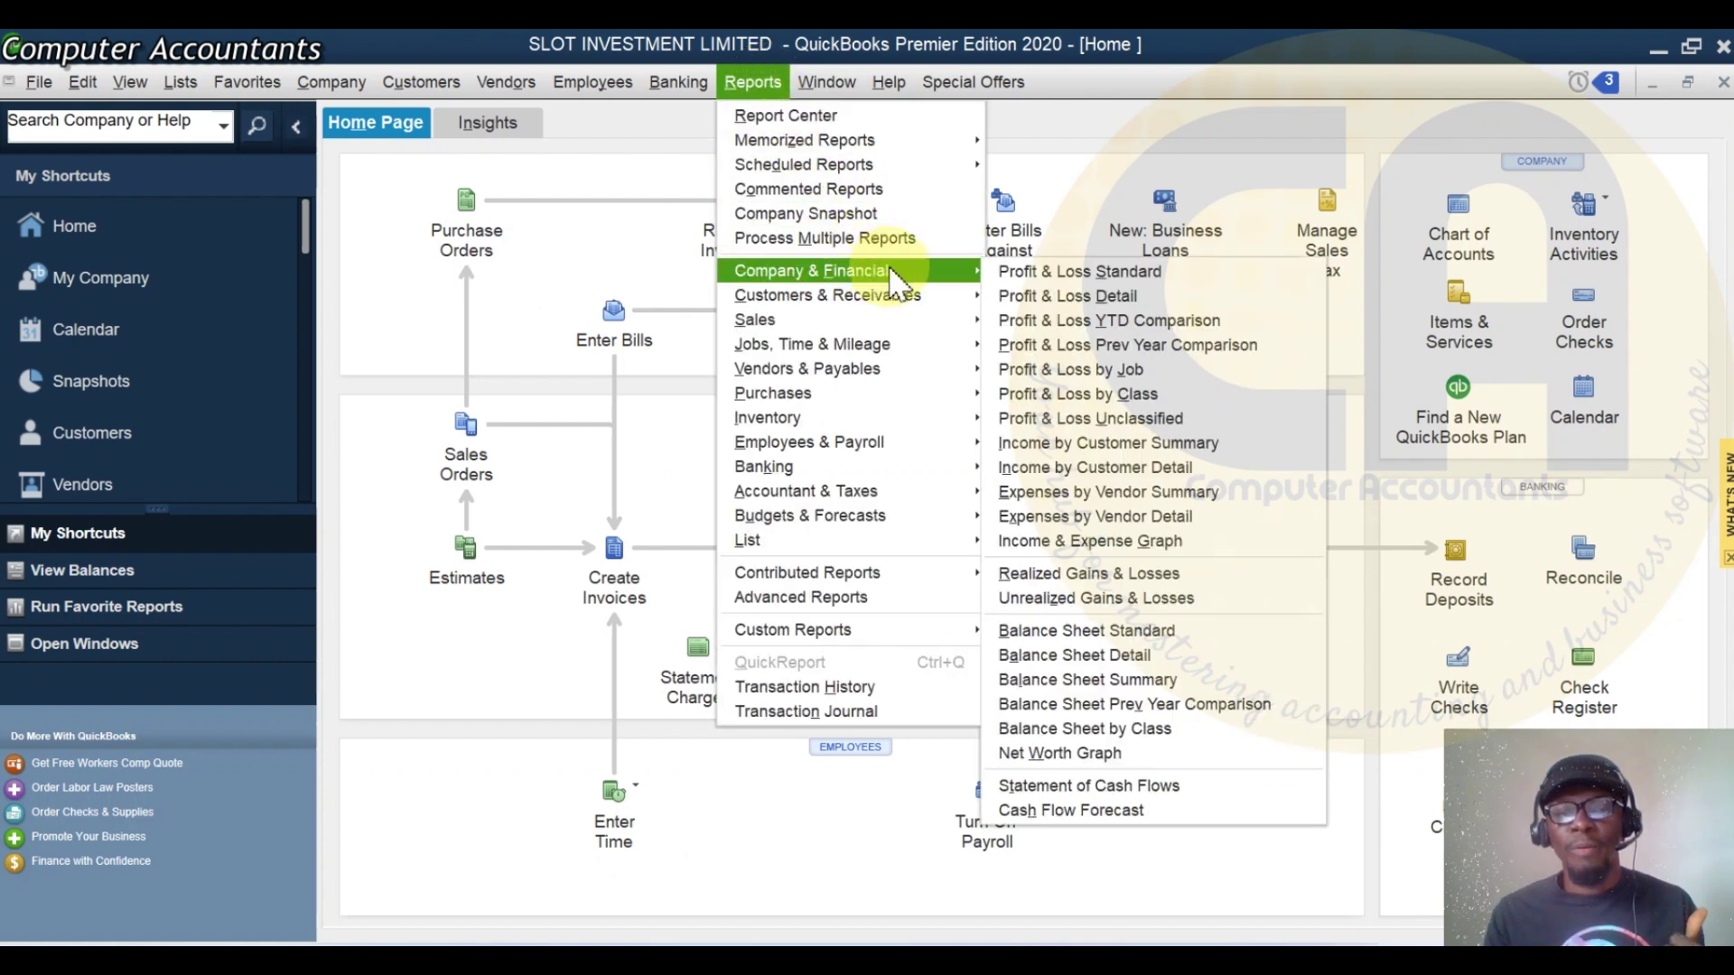
pyautogui.click(1177, 632)
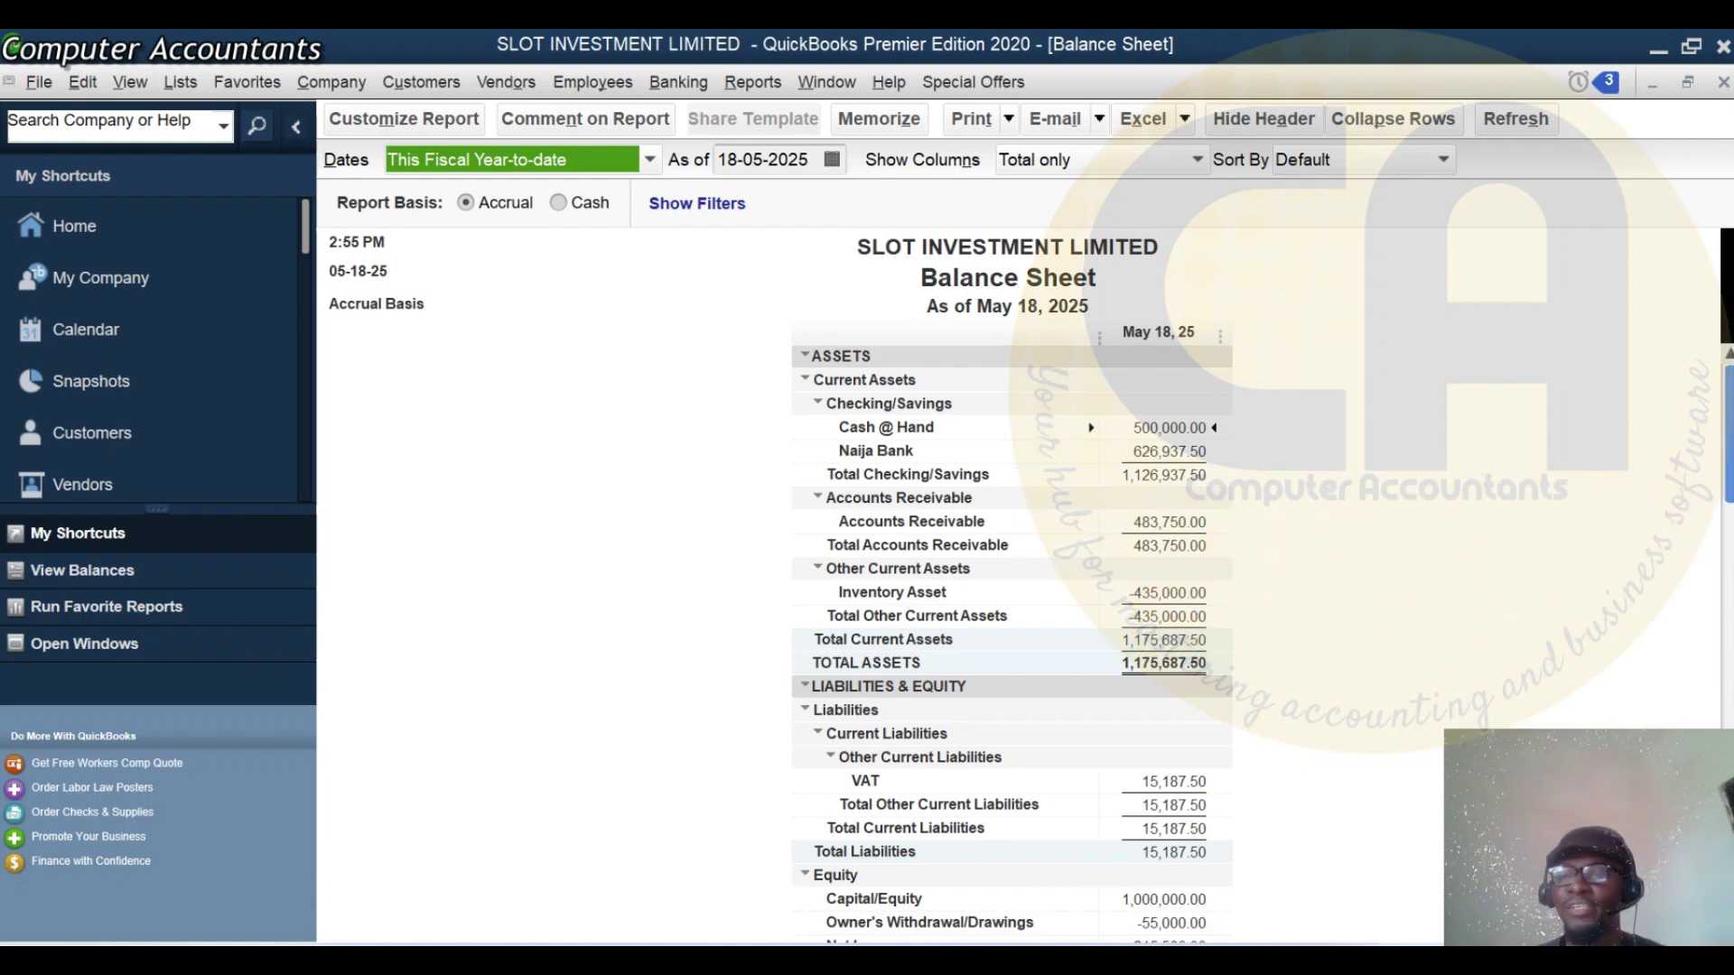
pyautogui.scroll(-1, 1724, 542)
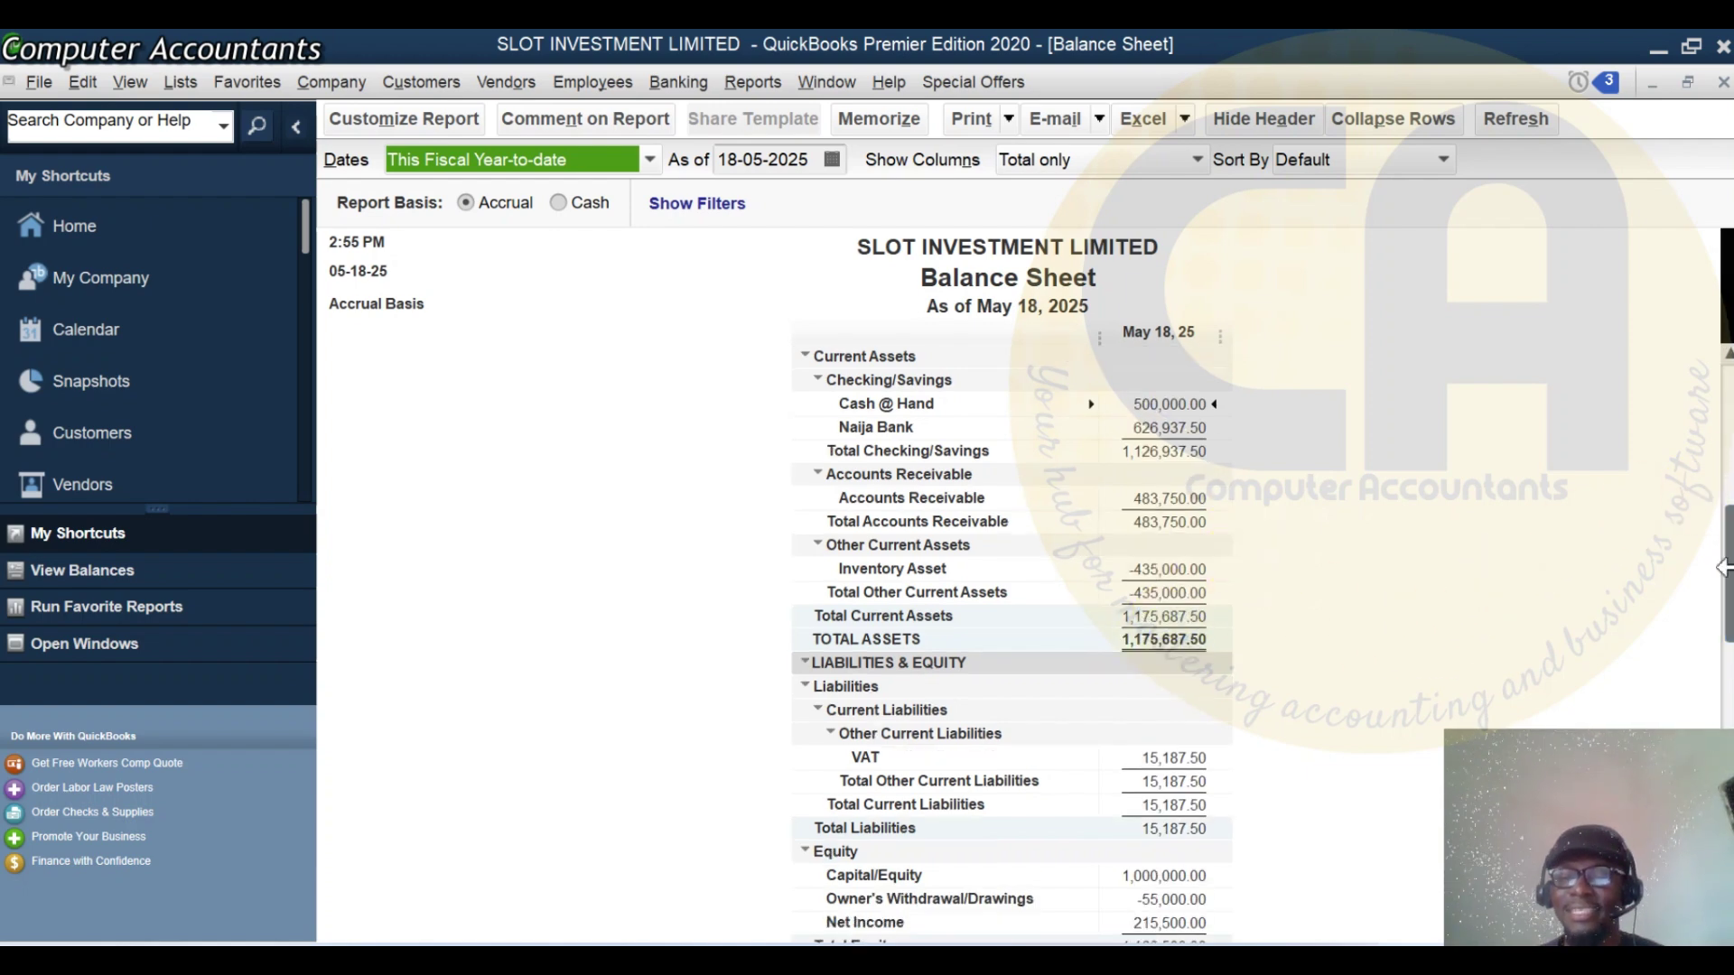
pyautogui.scroll(-2, 1724, 672)
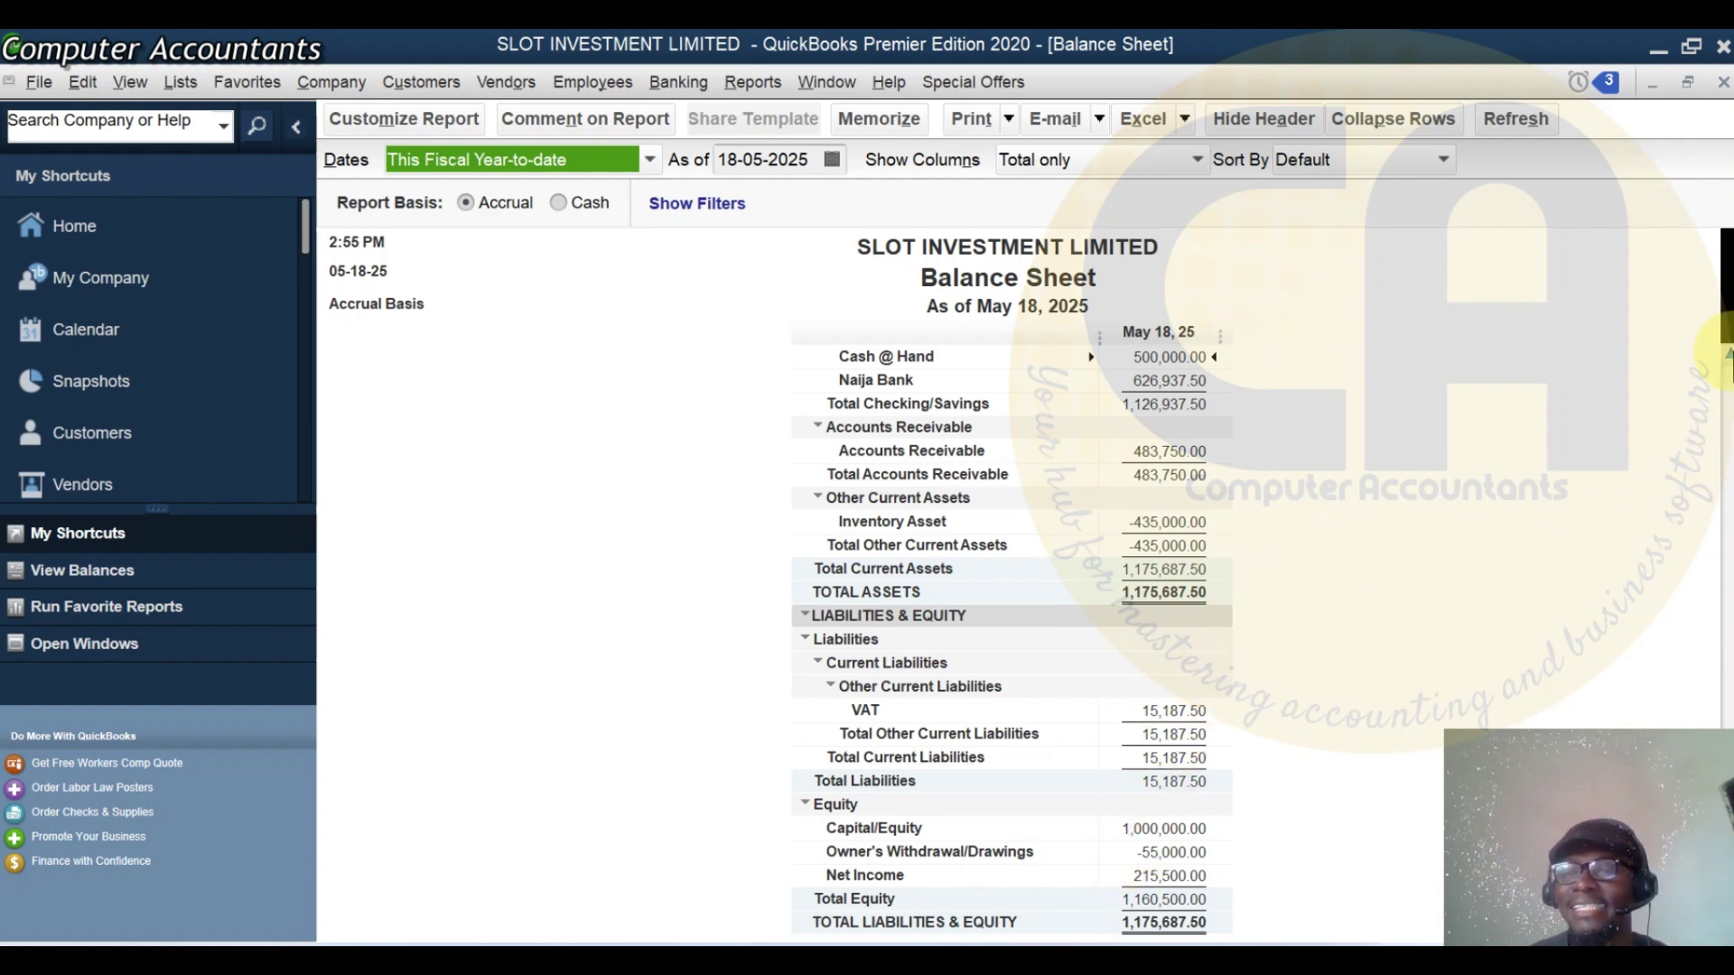
pyautogui.scroll(2, 1724, 354)
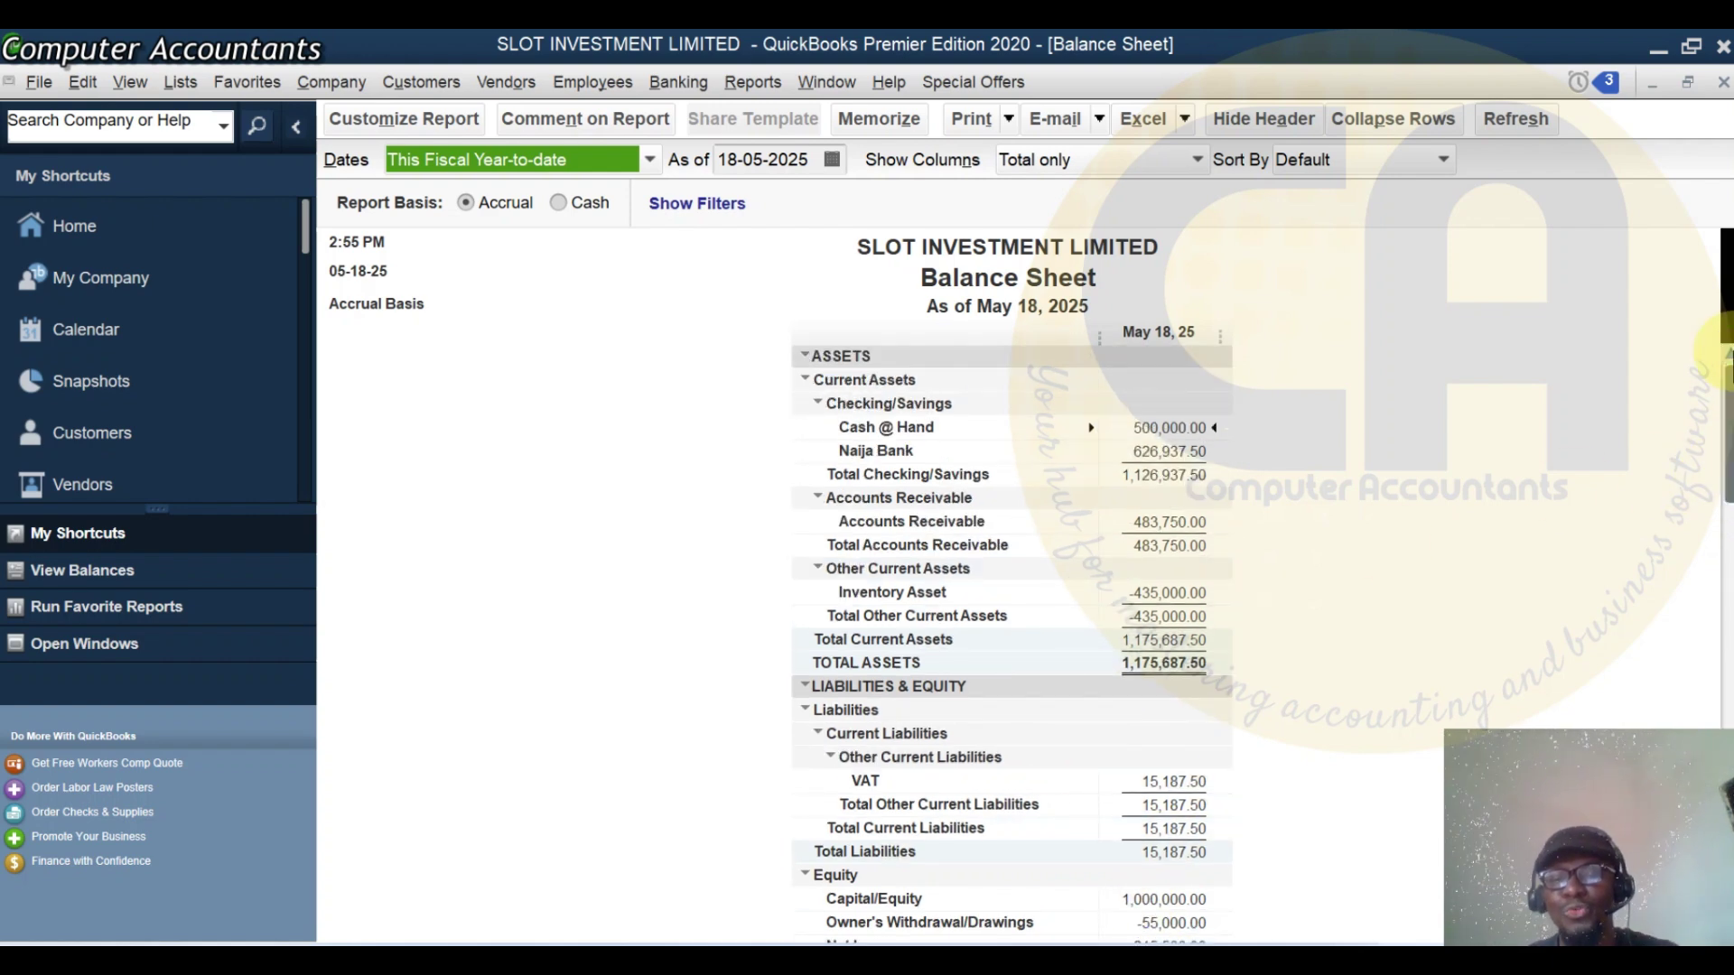
# QuickZoom into the Naija Bank balance to list its transactions, including journal 67890
pyautogui.click(1174, 452)
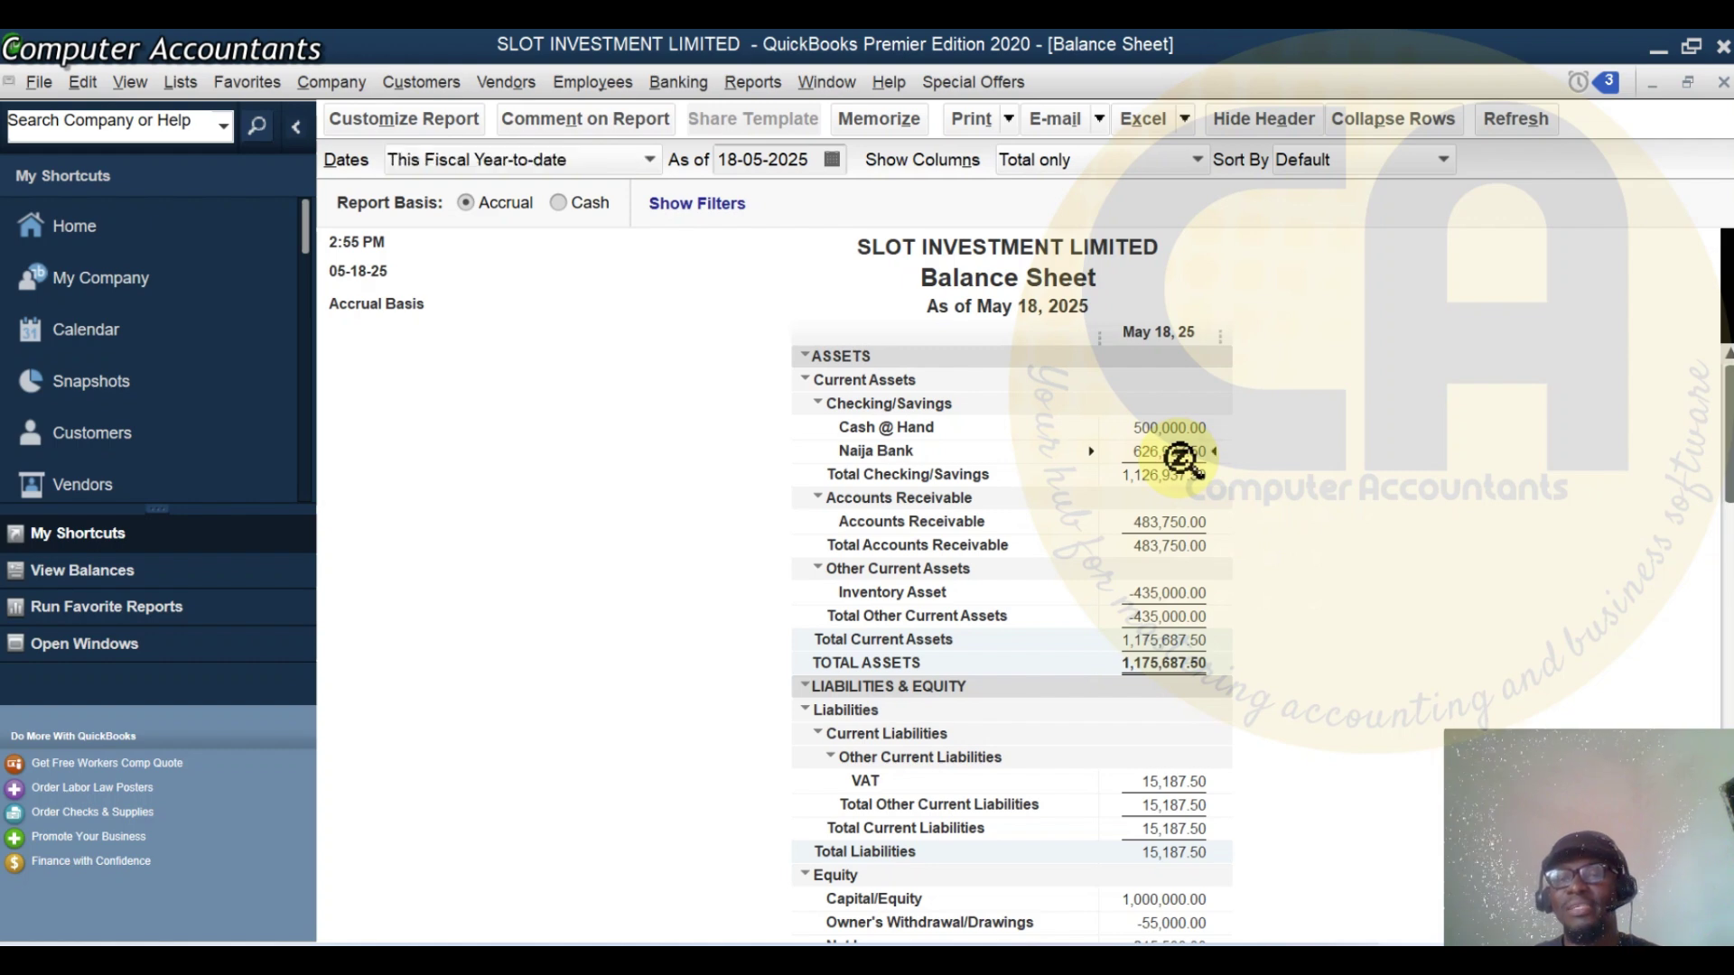
pyautogui.doubleClick(1180, 456)
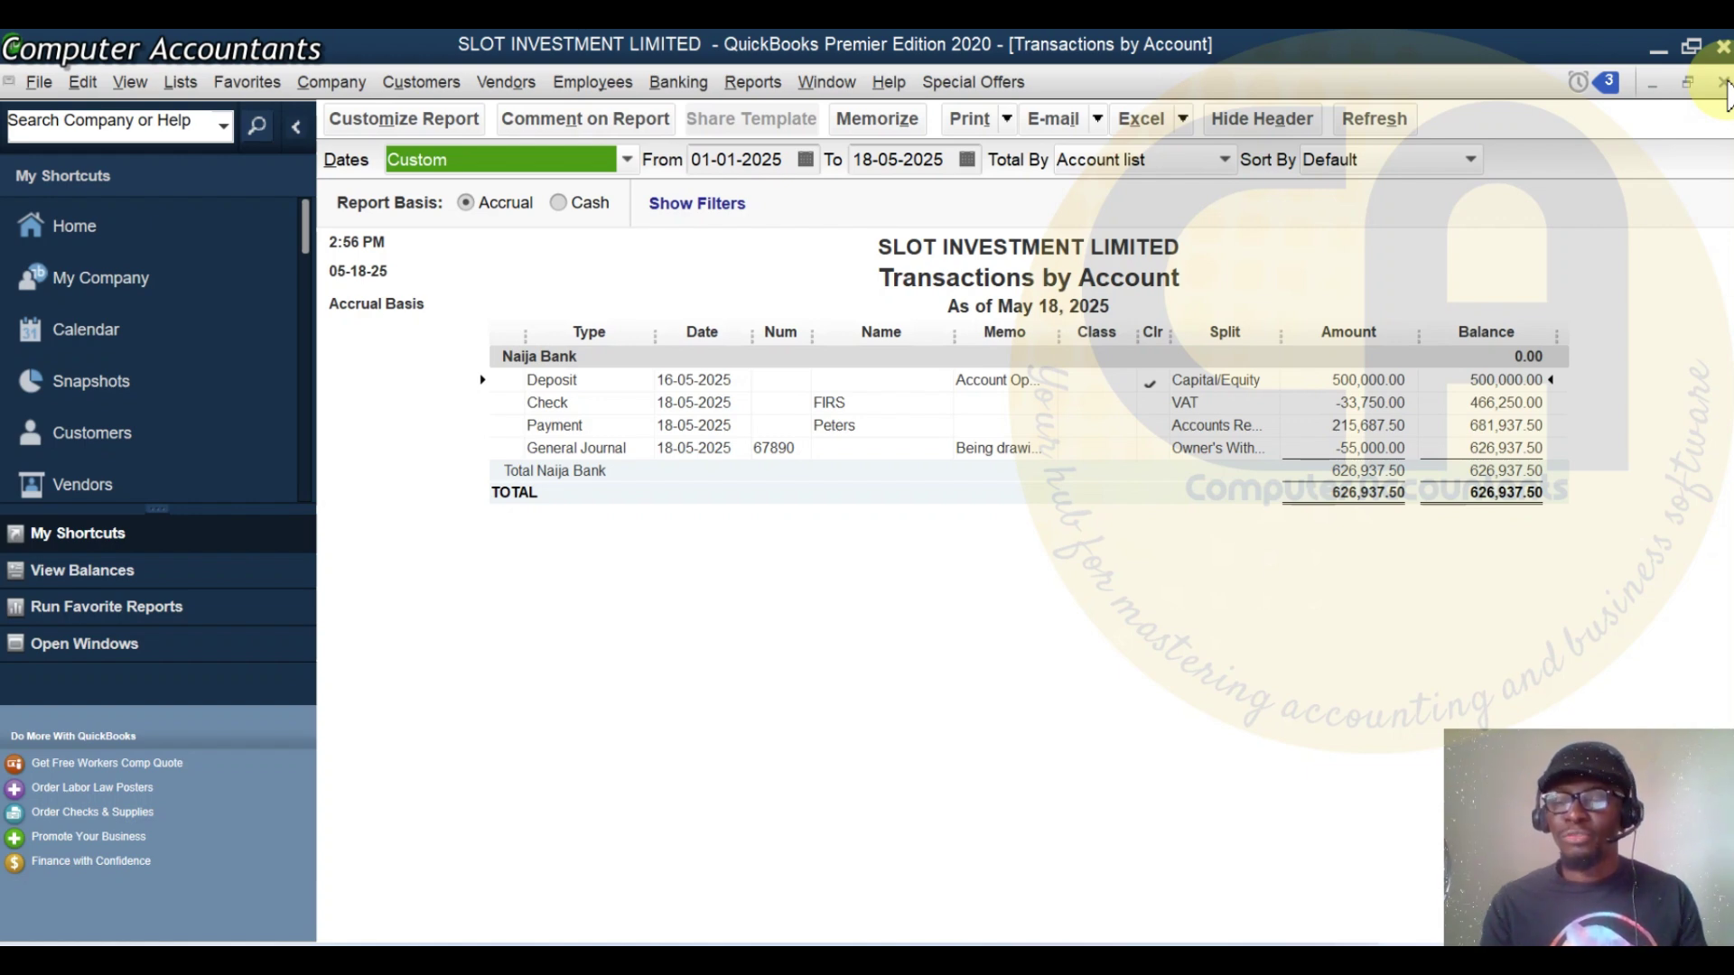
# Close the Naija Bank Transactions by Account report
pyautogui.click(1722, 81)
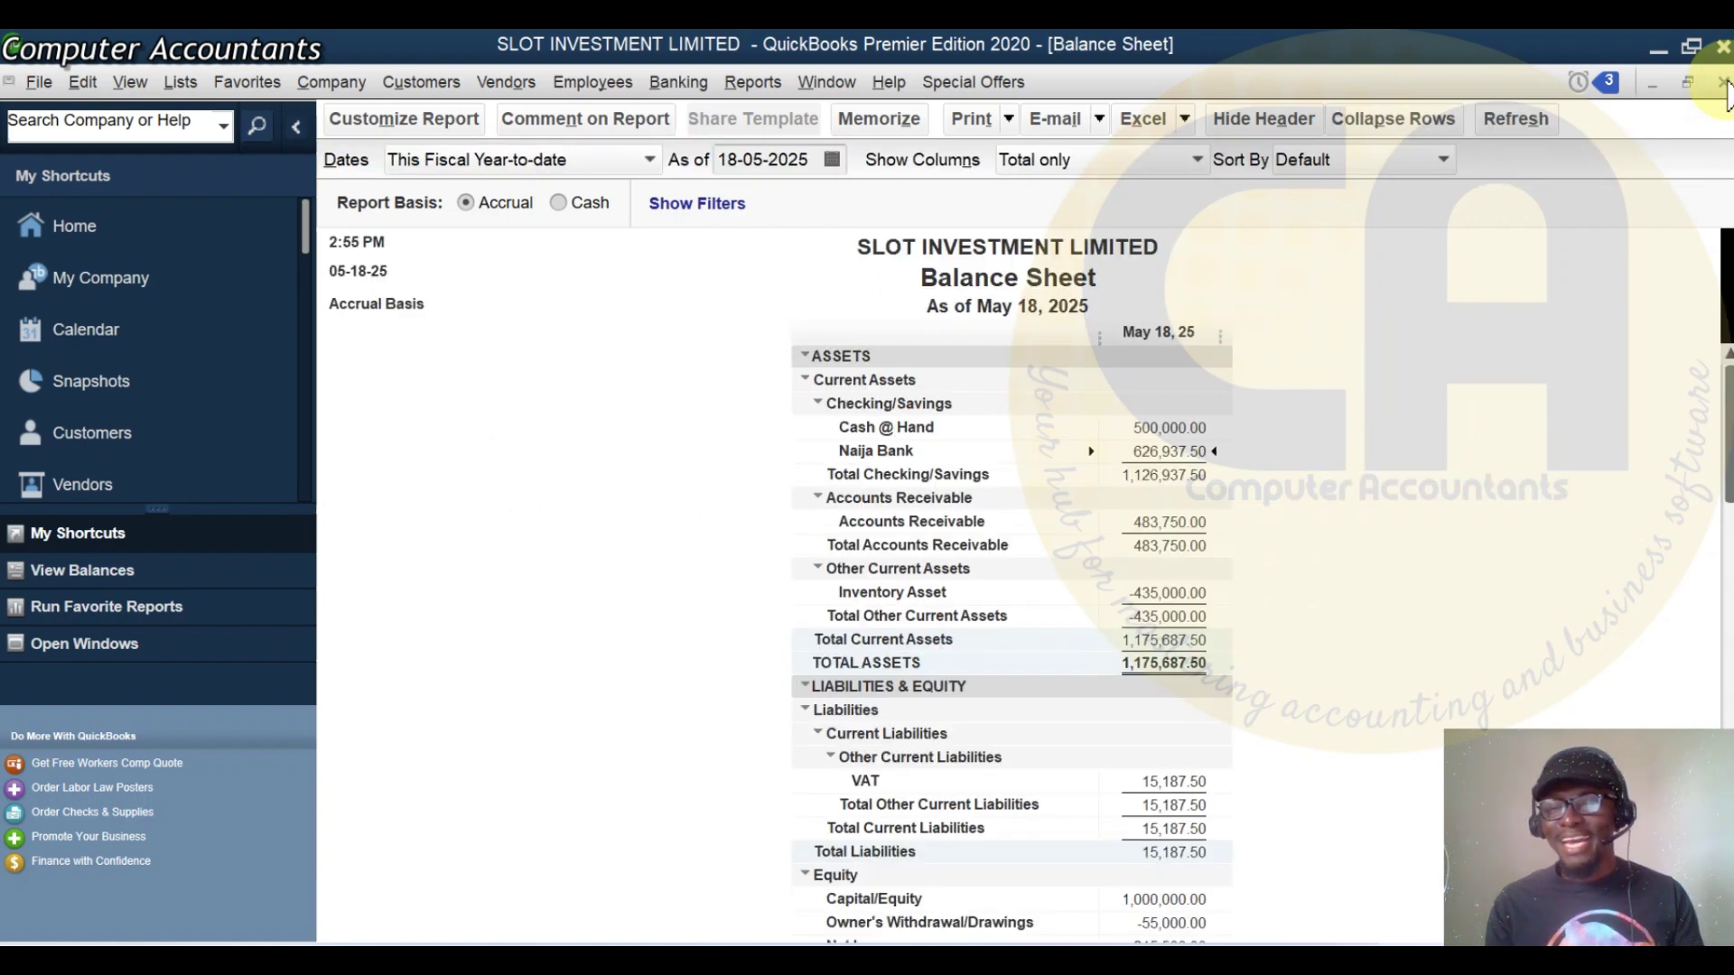